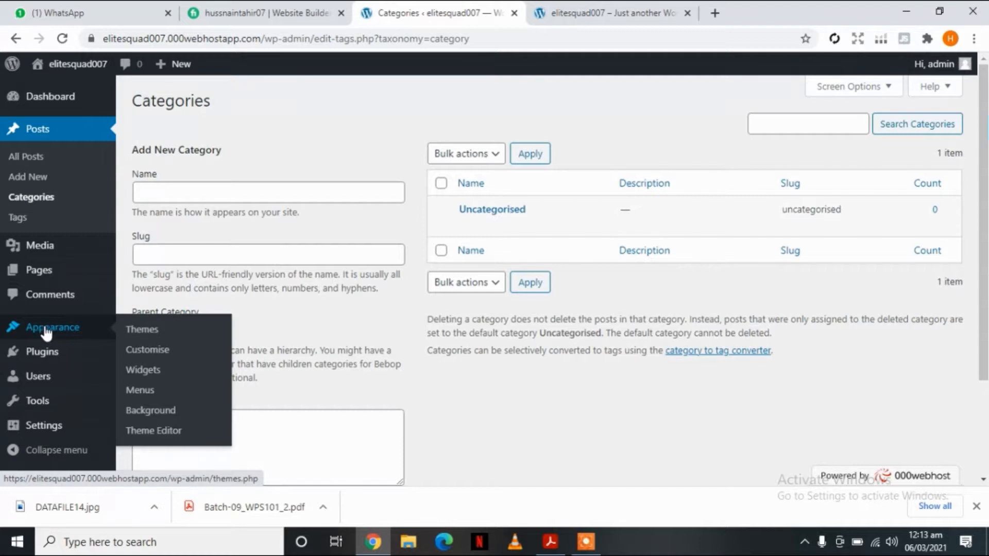
Check the required theme in the assignment PDF, then open a live preview of the installed OceanWP theme.
left_click(132, 333)
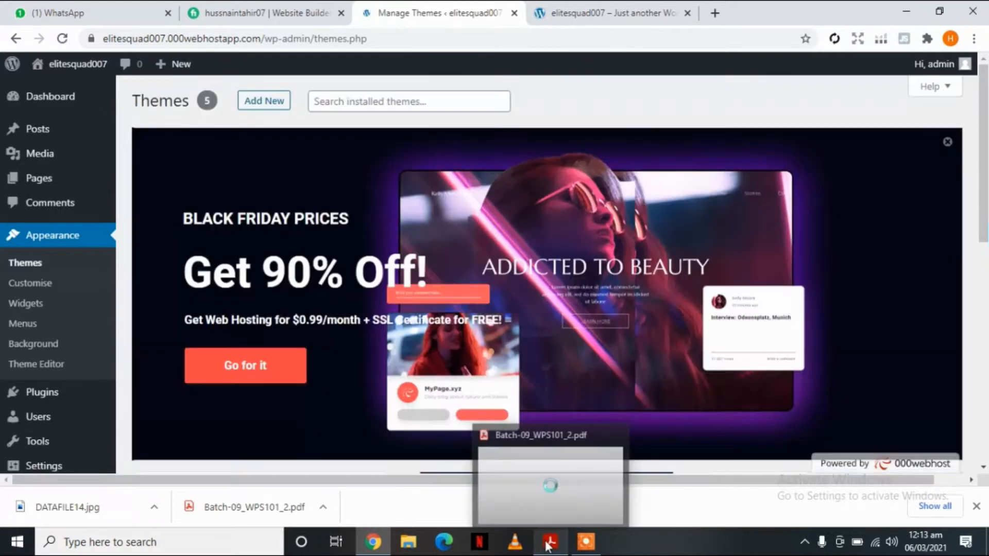
left_click(547, 545)
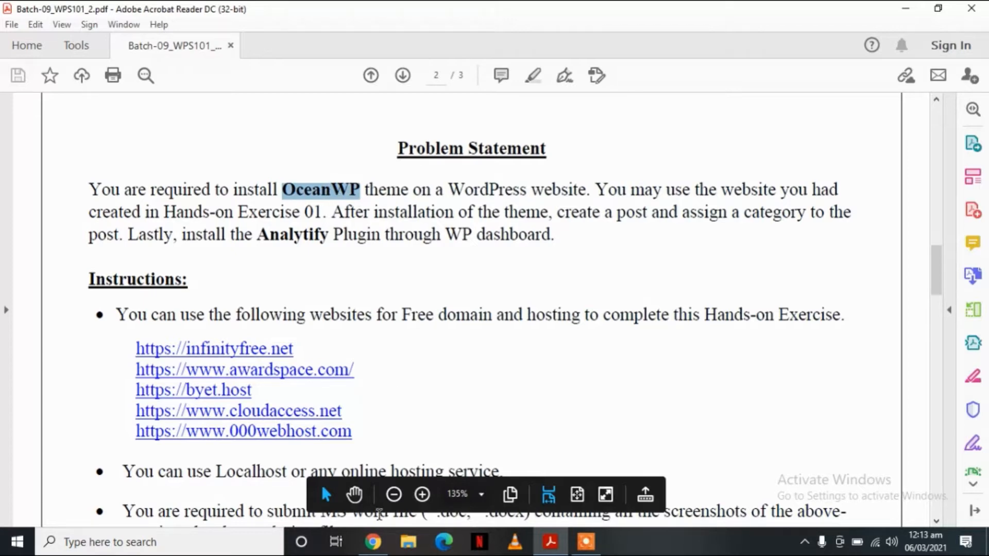
left_click(373, 542)
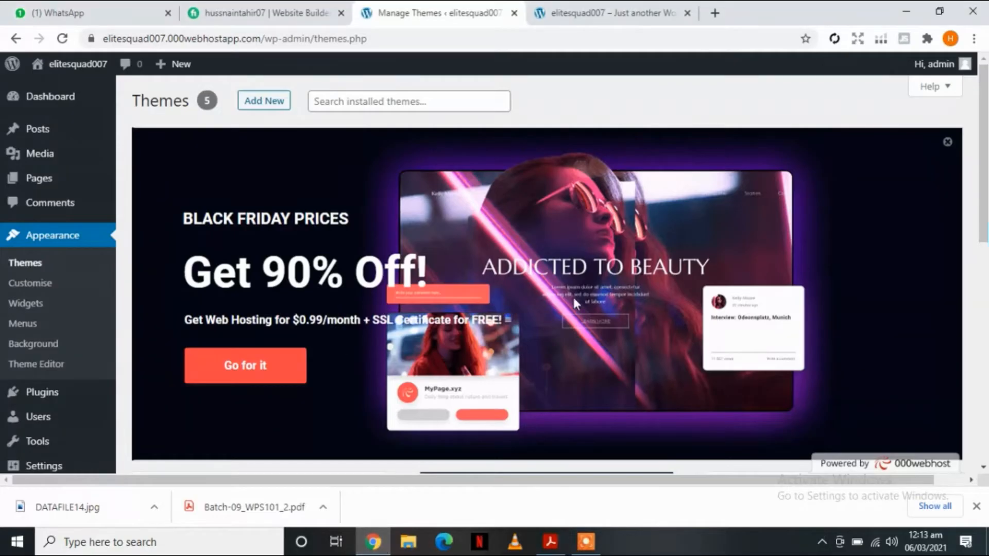
scroll(979, 175, "down", 5)
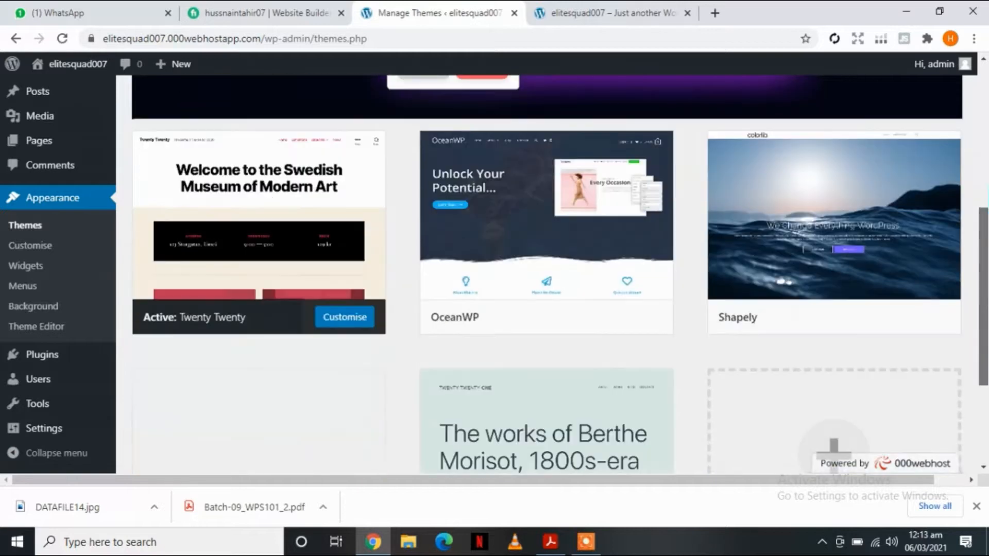
mouse_move(532, 260)
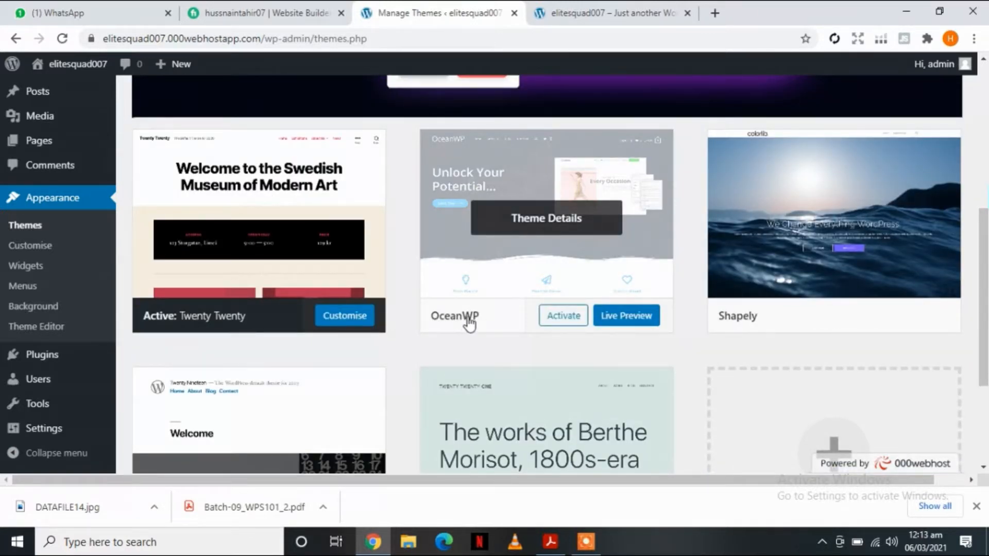
left_click(620, 316)
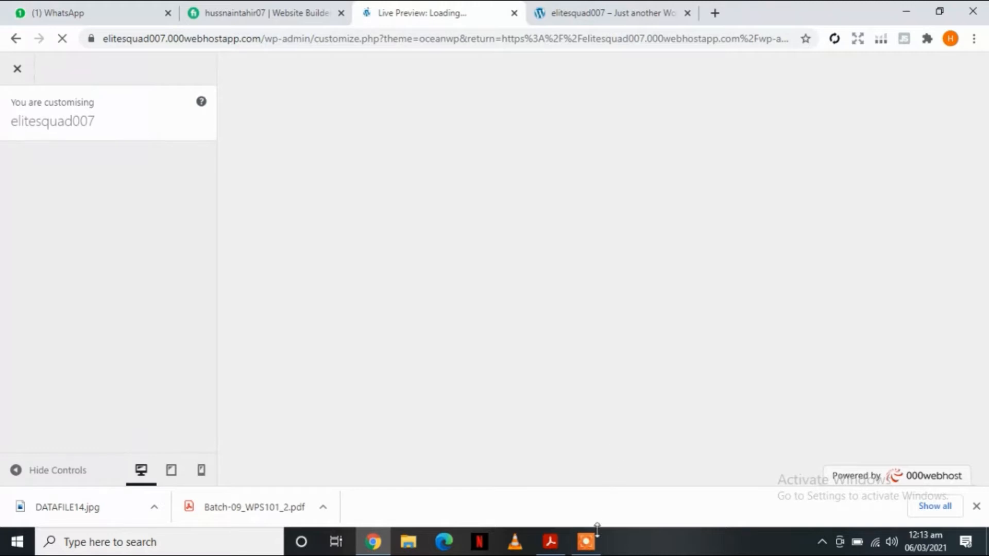
mouse_move(593, 547)
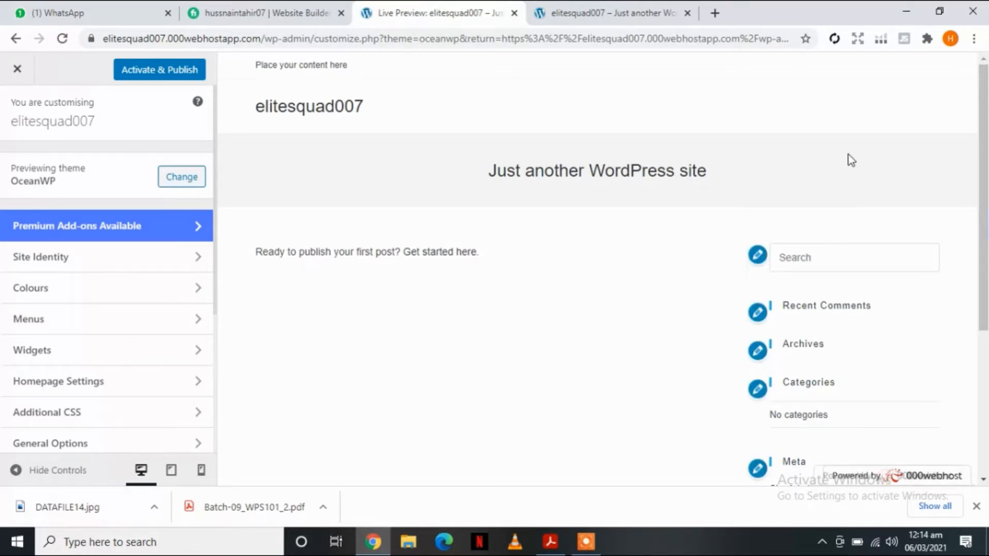
Look through the OceanWP preview, then activate and publish the theme.
scroll(983, 155, "down", 1)
scroll(983, 155, "down", 3)
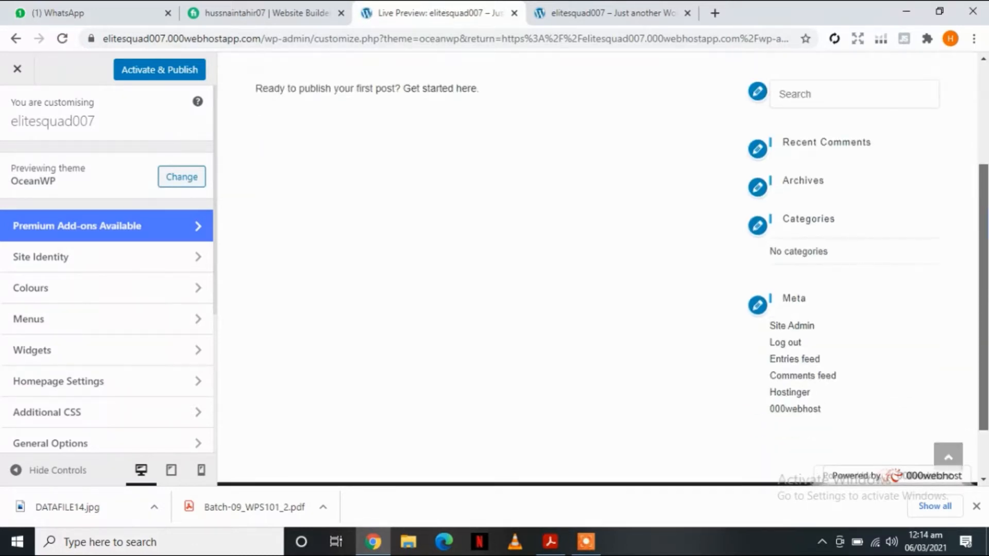
scroll(983, 154, "up", 4)
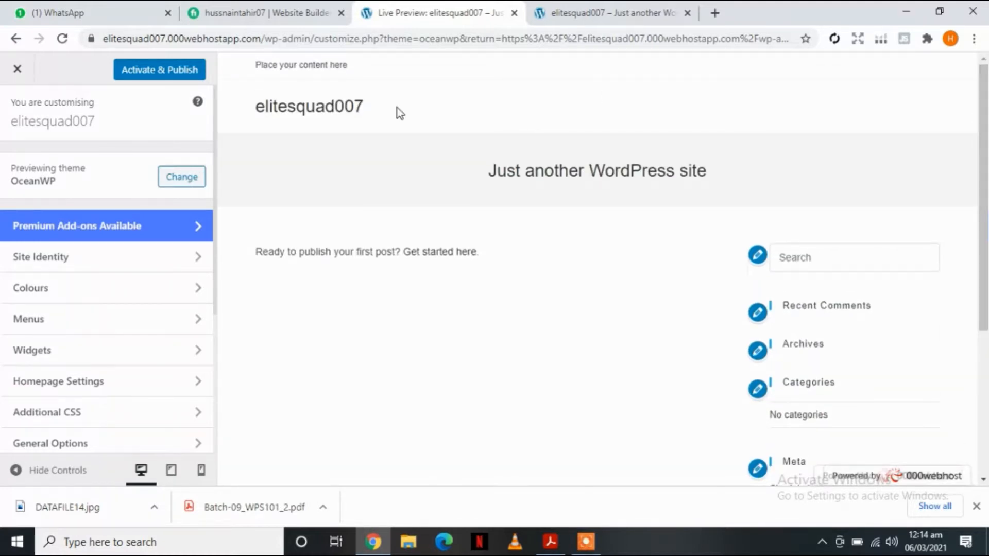
left_click(142, 75)
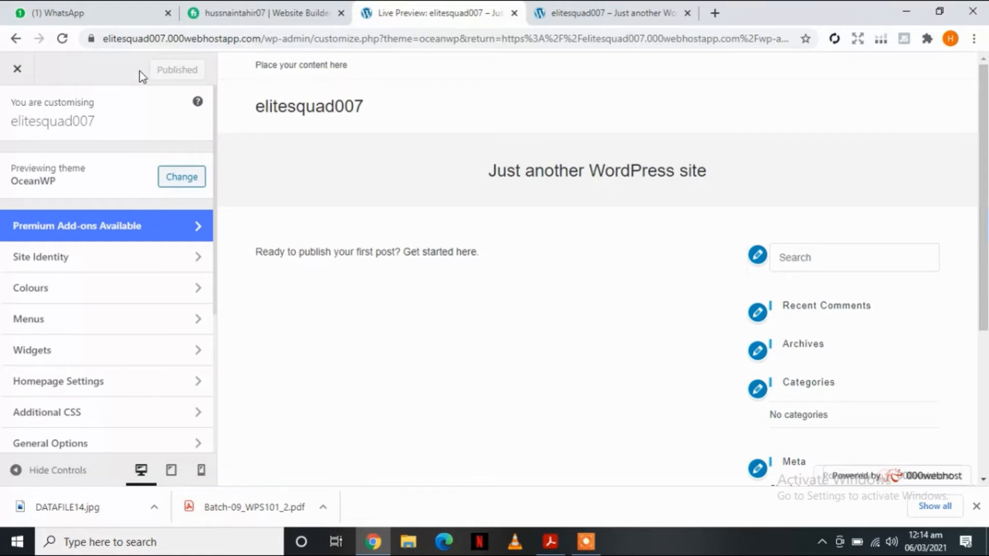
Reload the live elitesquad007 site to check its new theme, then close the customiser to return to the themes list.
left_click(593, 13)
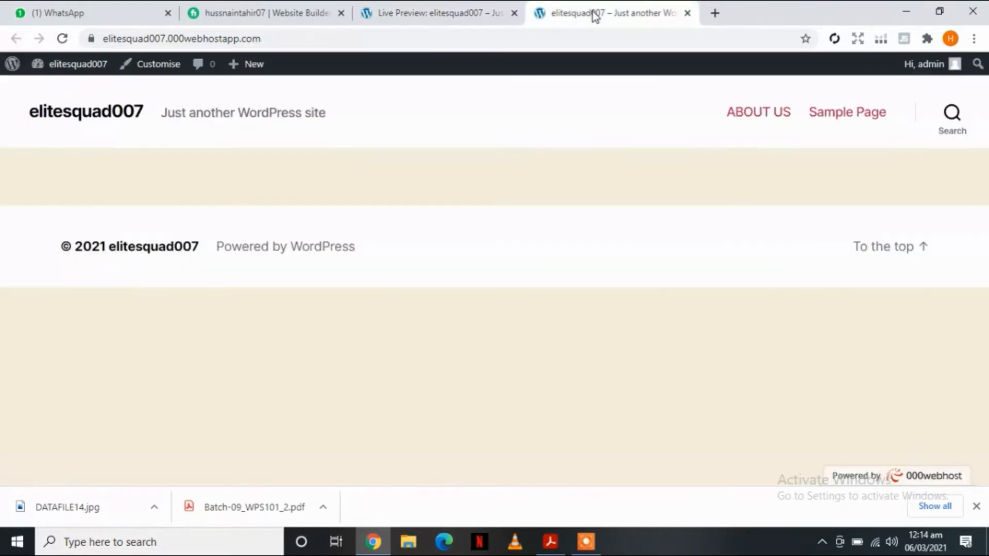
left_click(63, 38)
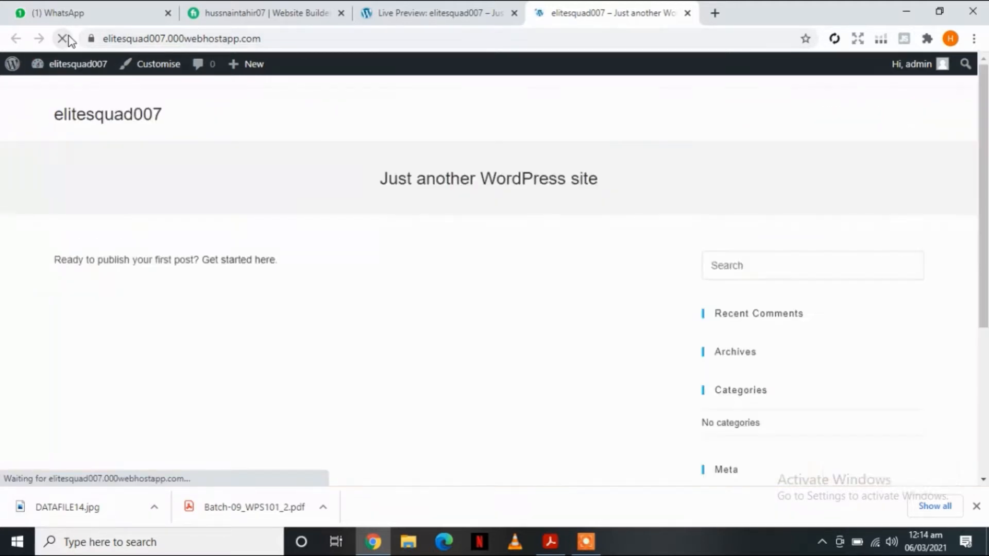
left_click_drag(981, 125, 980, 65)
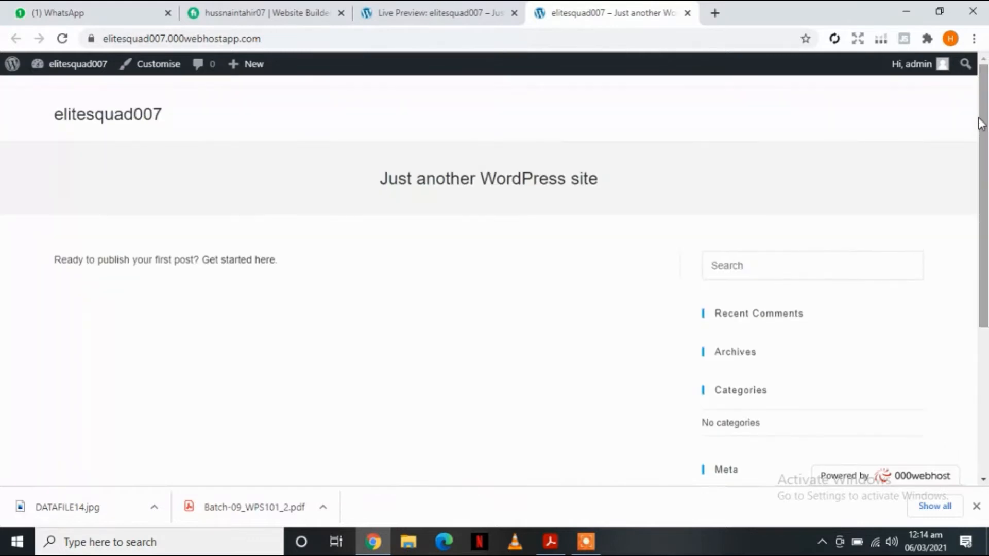
left_click(430, 10)
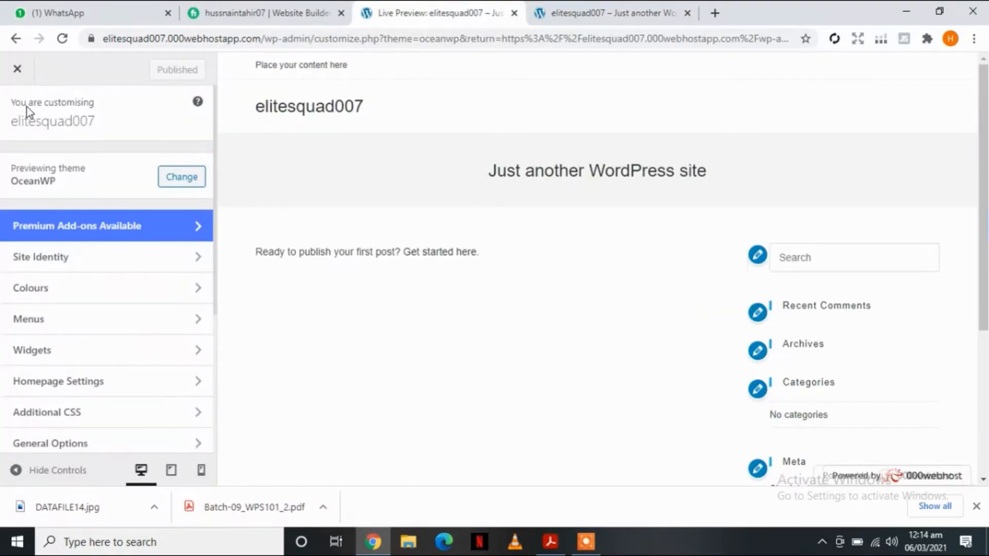
left_click(19, 71)
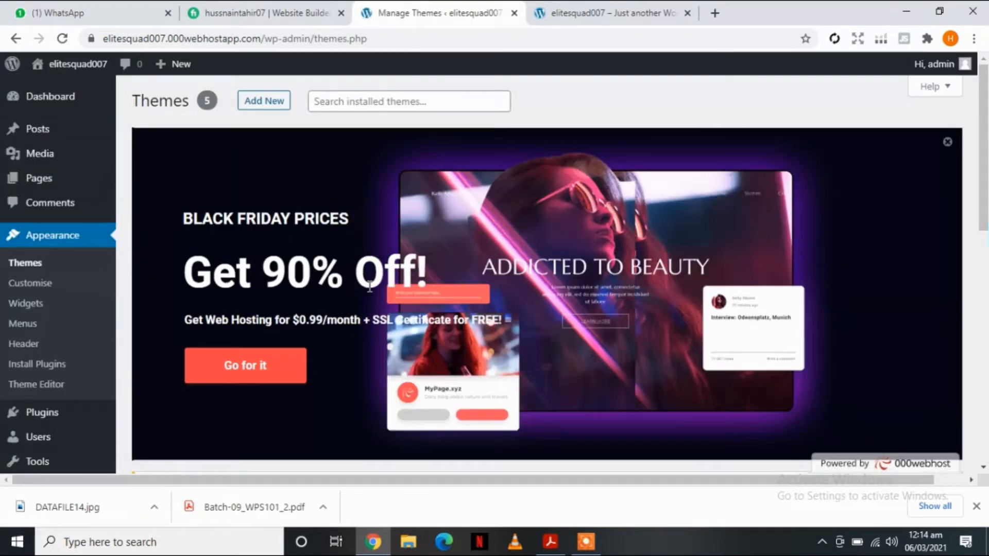
Read the post and category requirement in the assignment PDF, then open the post categories page in a new browser tab.
left_click(552, 542)
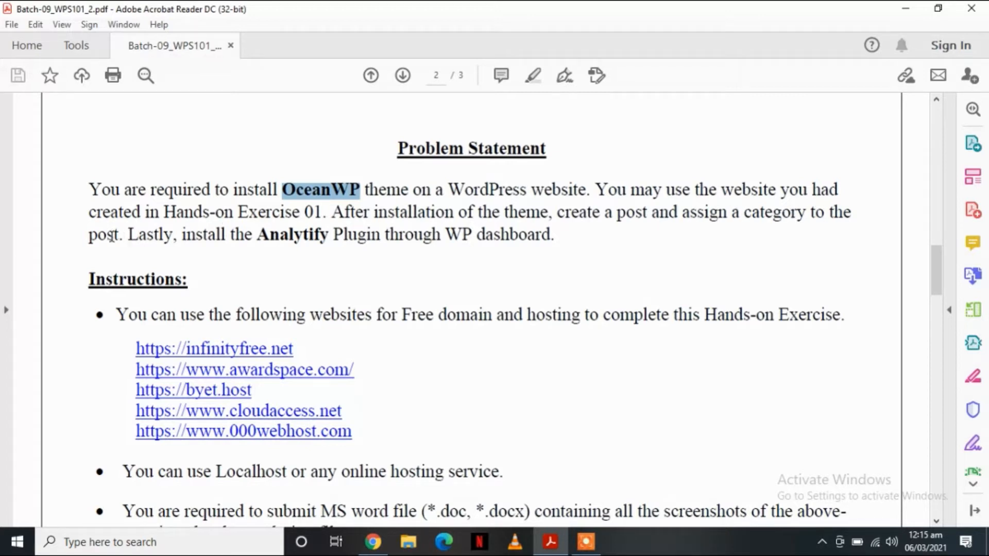
left_click(374, 546)
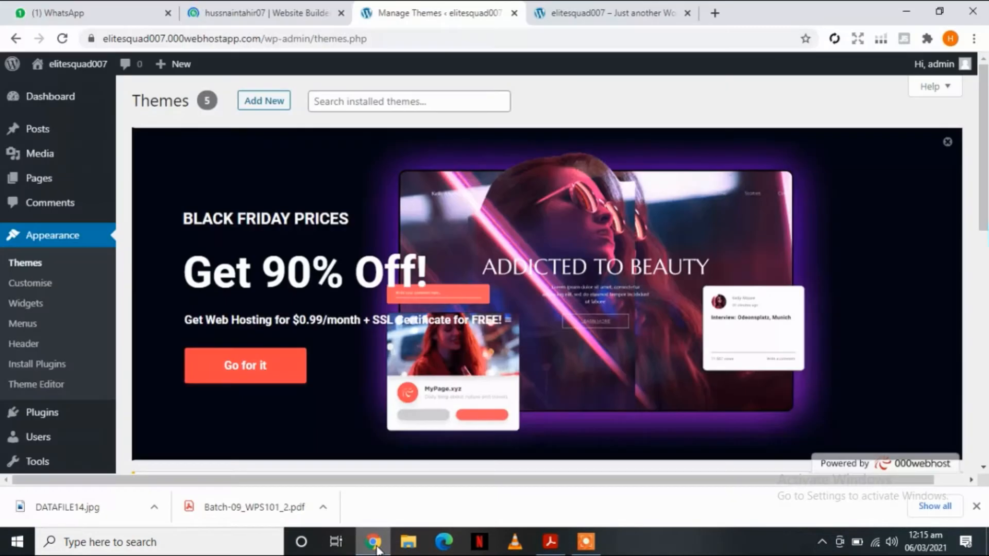
left_click(34, 133)
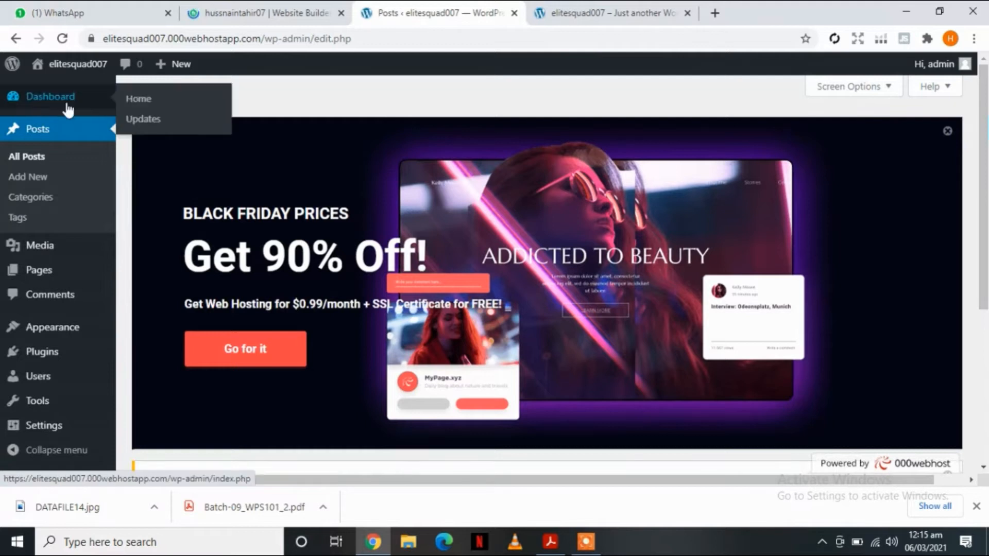
right_click(27, 196)
left_click(54, 208)
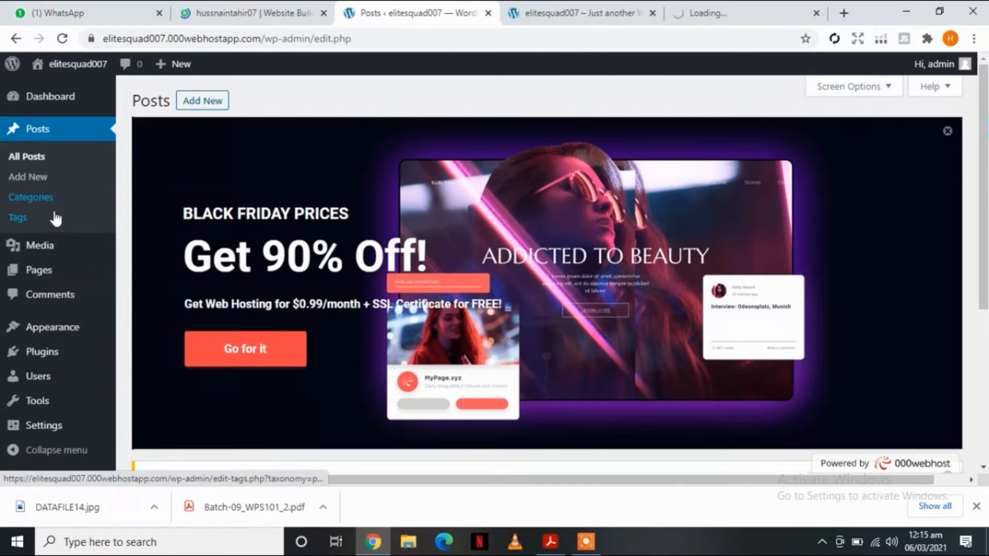
left_click(717, 13)
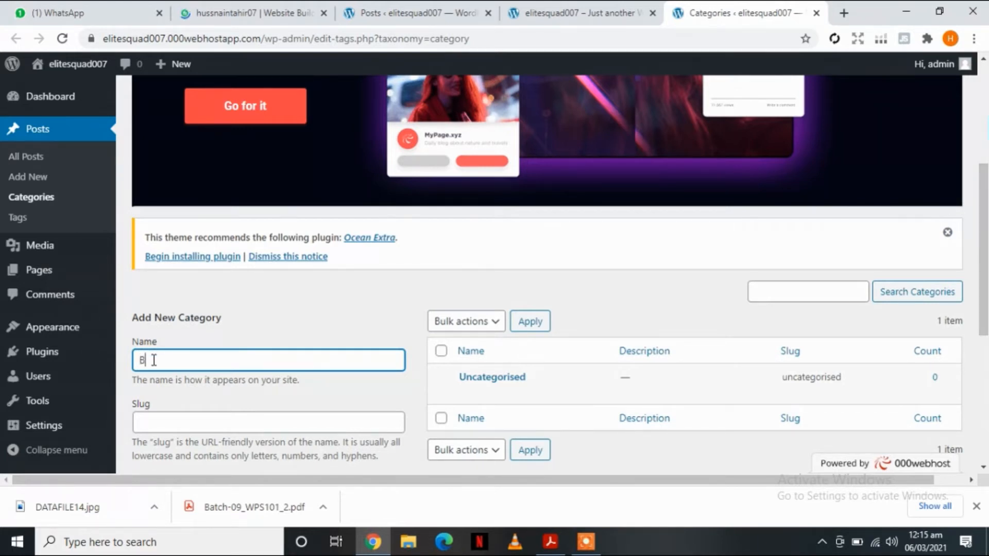
Add a new post category named BLOG with no parent category and check it in the category list.
type("LOG")
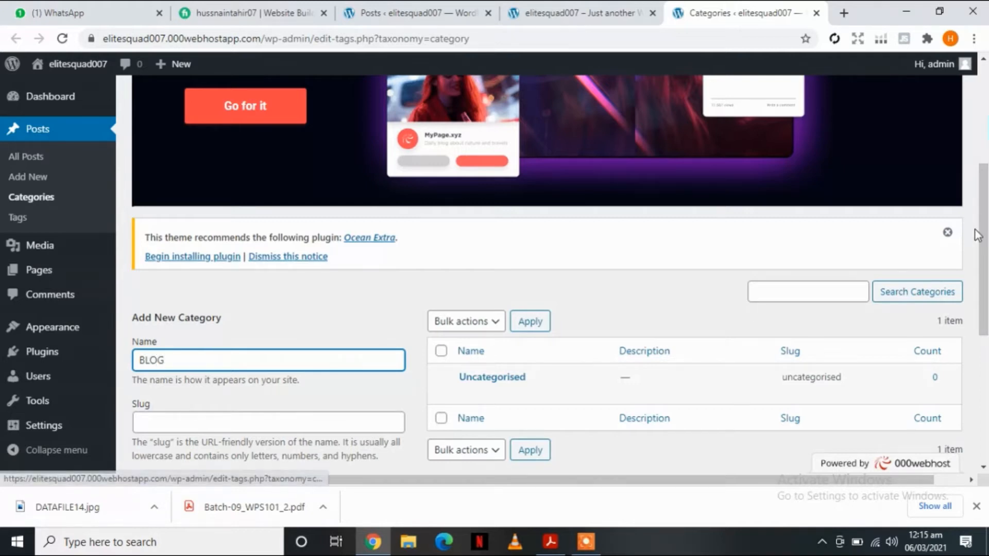
left_click_drag(983, 236, 984, 307)
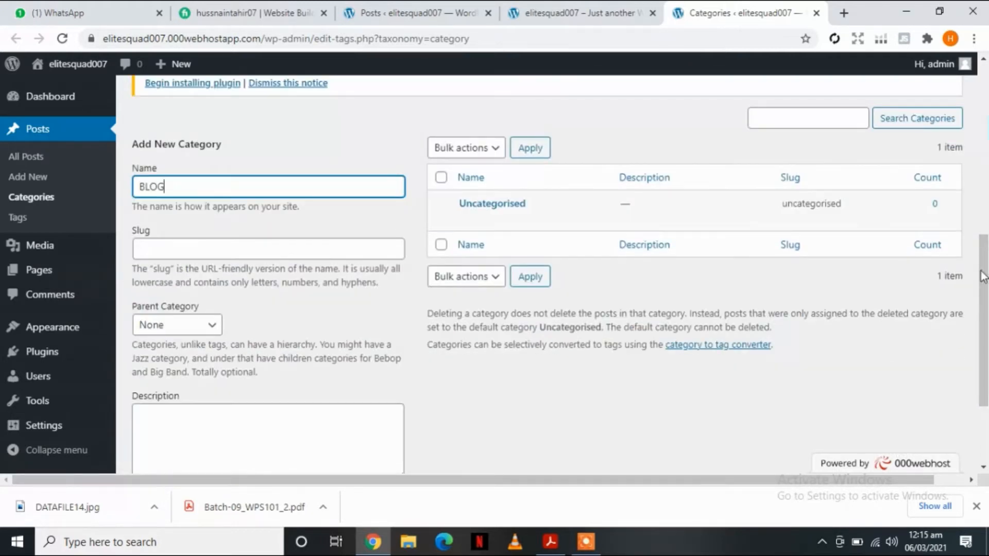
left_click_drag(983, 272, 983, 304)
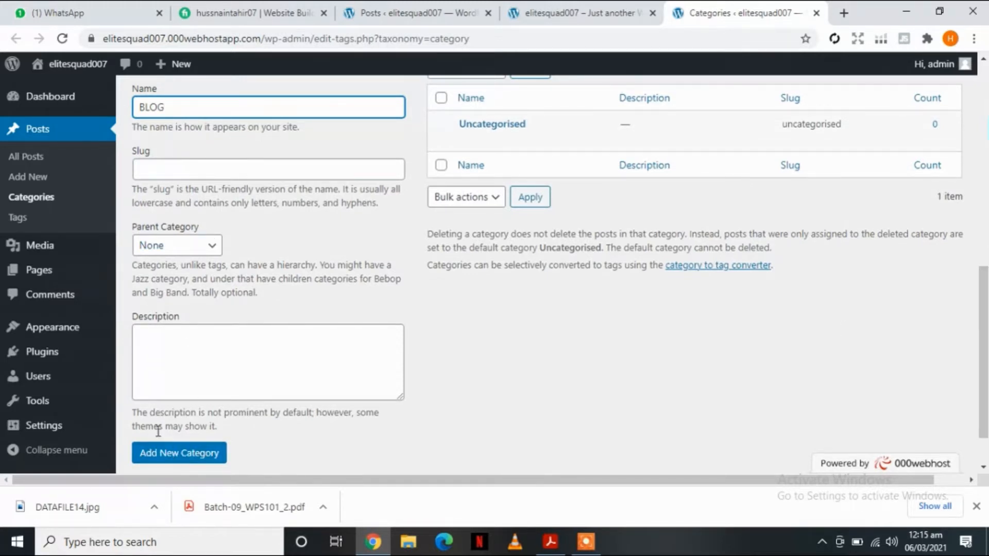
left_click(161, 458)
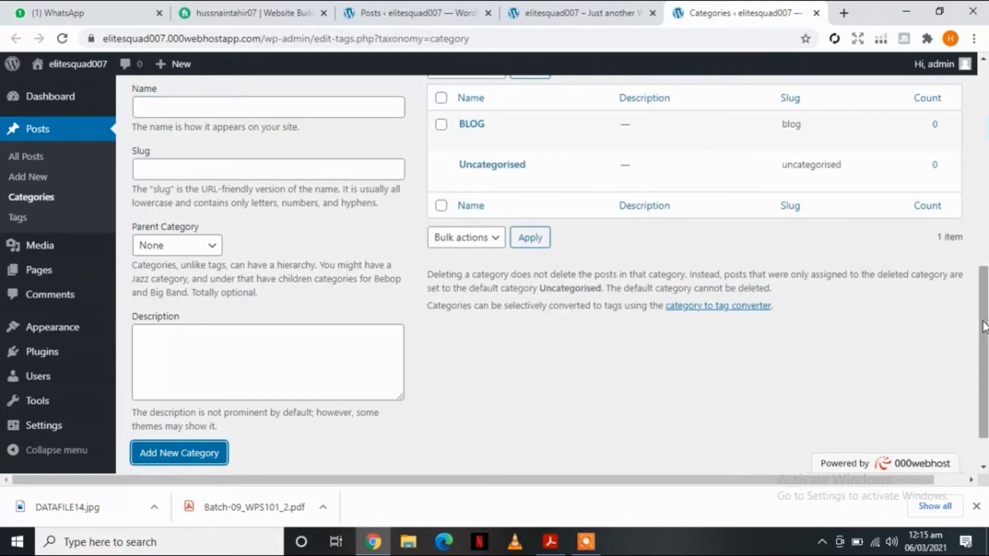
left_click_drag(984, 325, 972, 258)
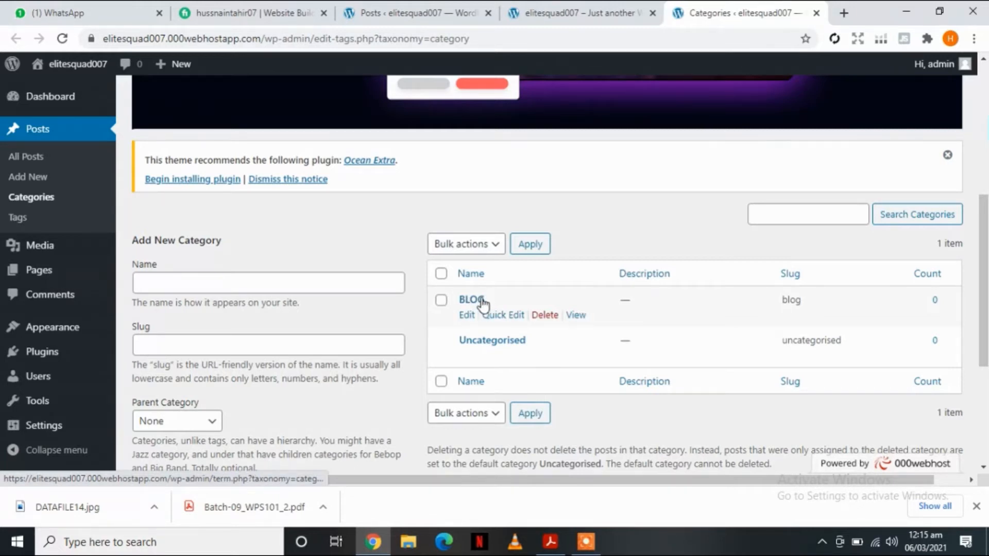
Dismiss the hosting advert on the posts list and start a new post.
left_click(19, 160)
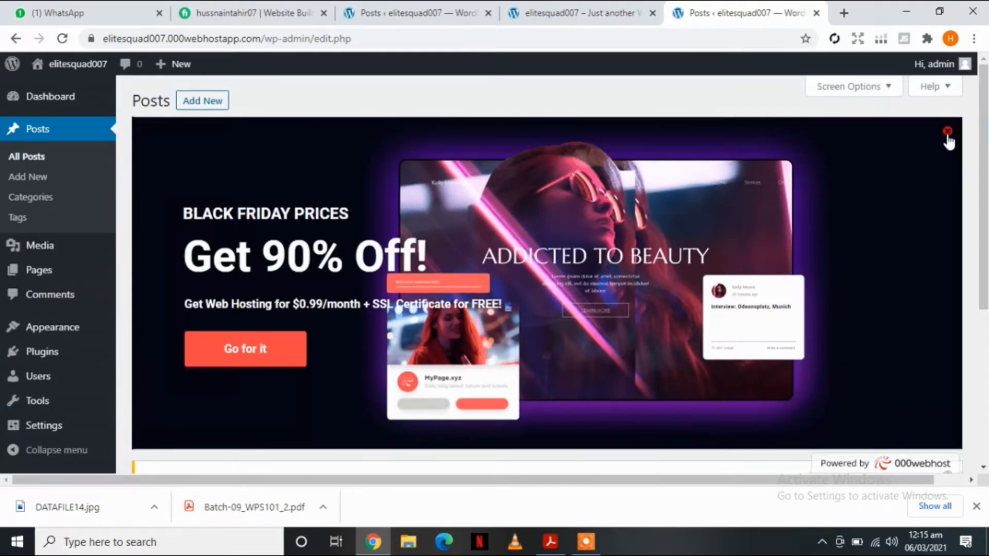
left_click(947, 132)
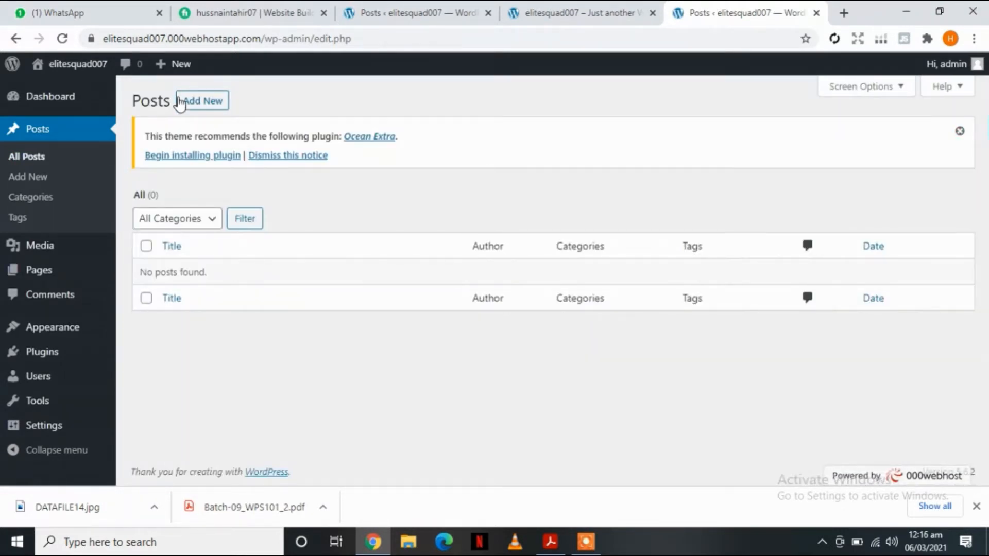
left_click(192, 107)
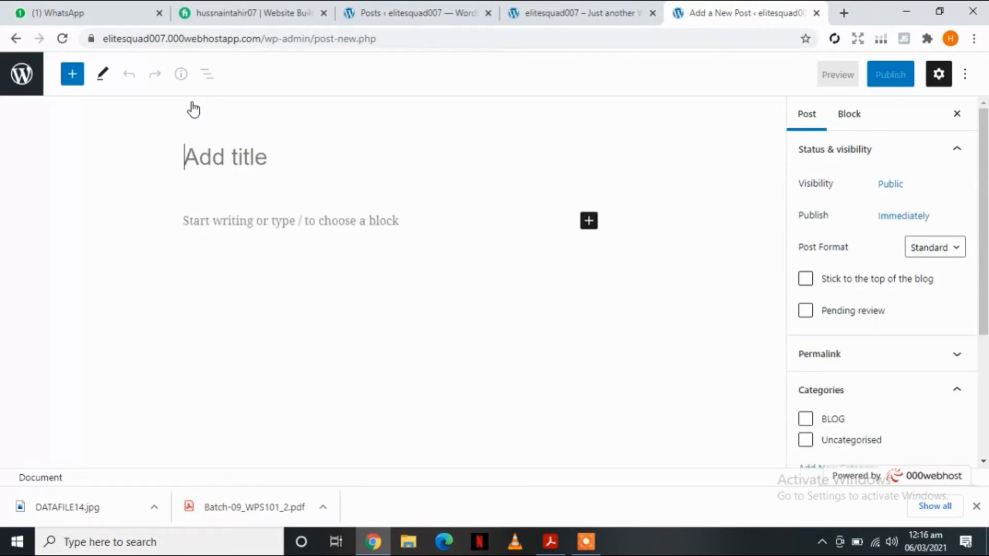
Title the new post HELLO WORLD.
type("HELL")
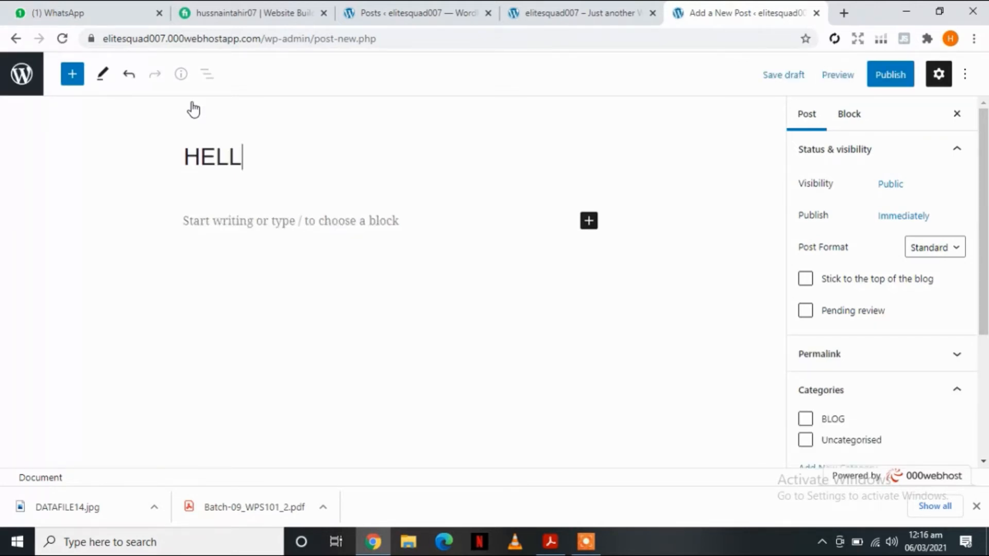
type("O WOR")
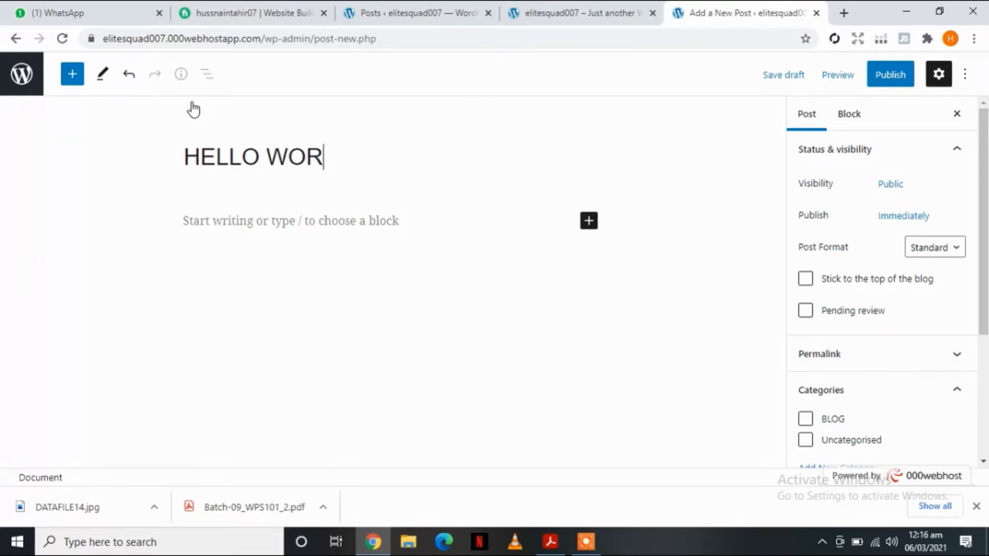
type("LD")
Write the post's body paragraph as "This is first post of this site" followed by a row of dots.
left_click(204, 217)
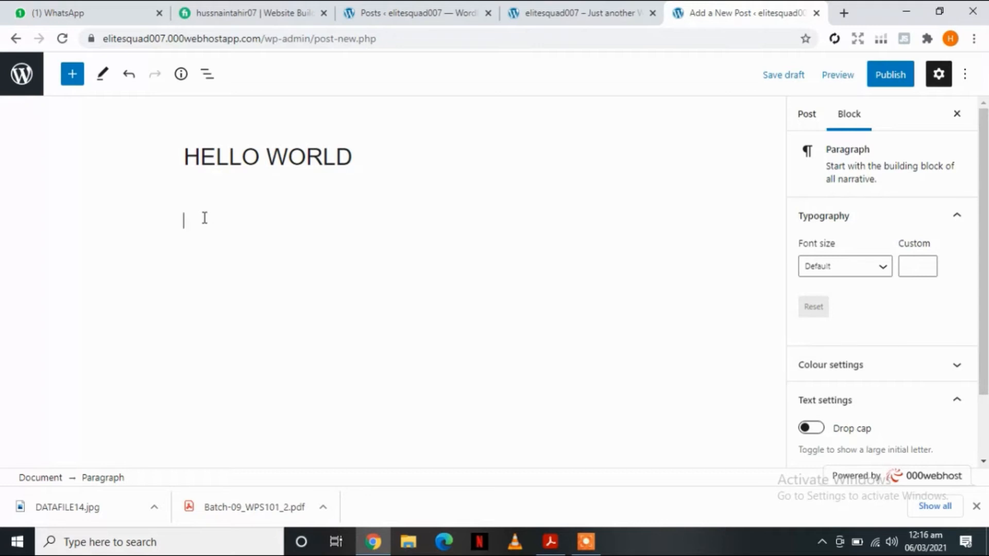
type("This ")
type("is ")
type("fiest")
key("BackSpace")
key("BackSpace")
type("rt post of th")
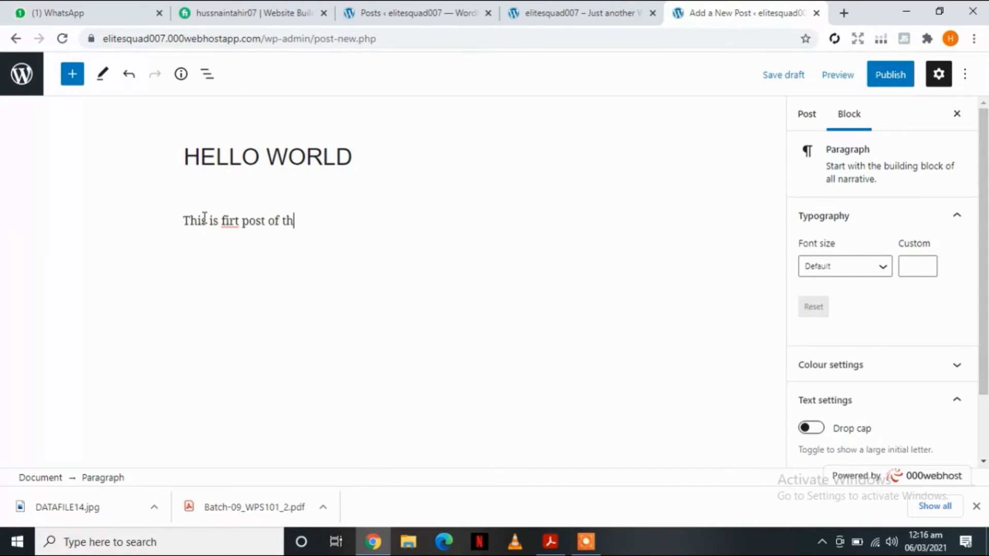
type("is site")
left_click(233, 221)
type("s")
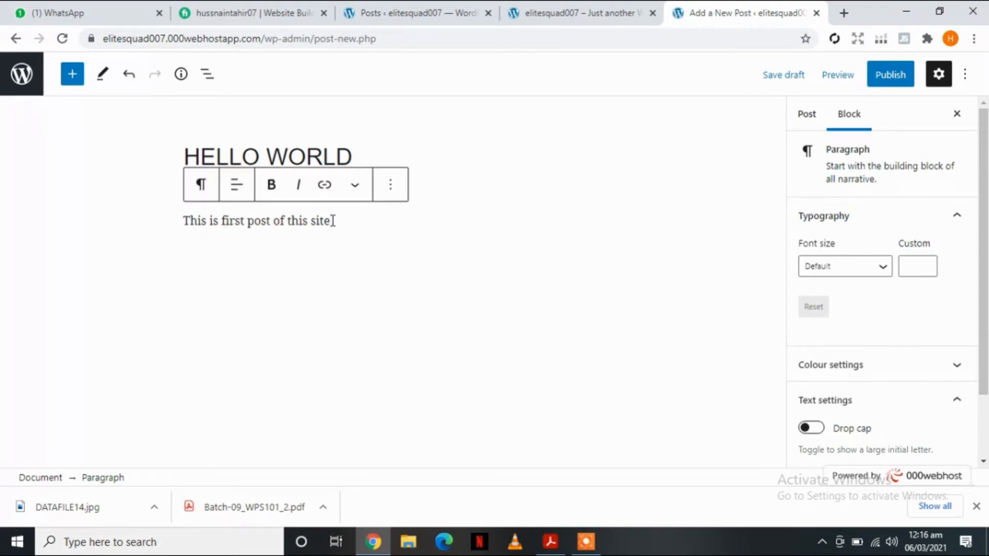
type("..........")
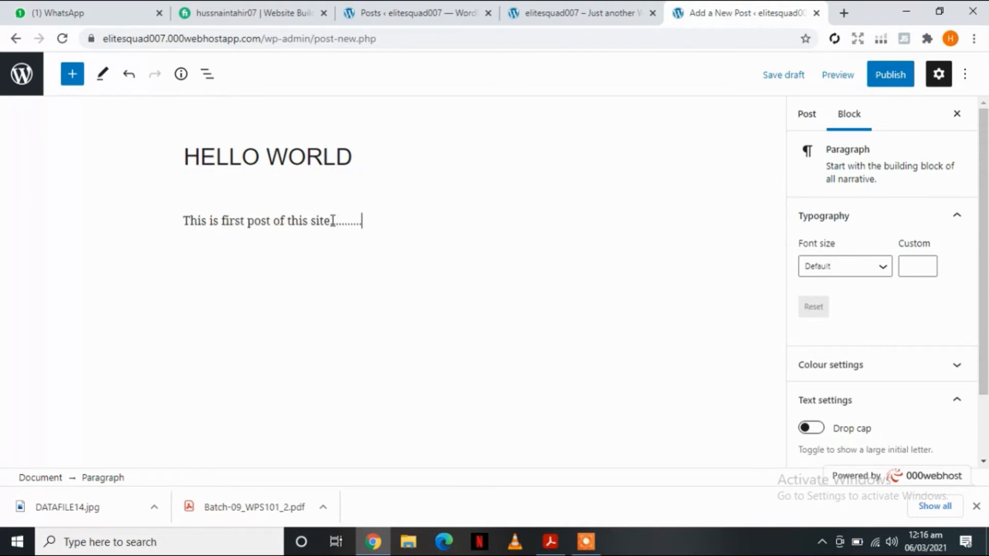
scroll(896, 222, "down", 2)
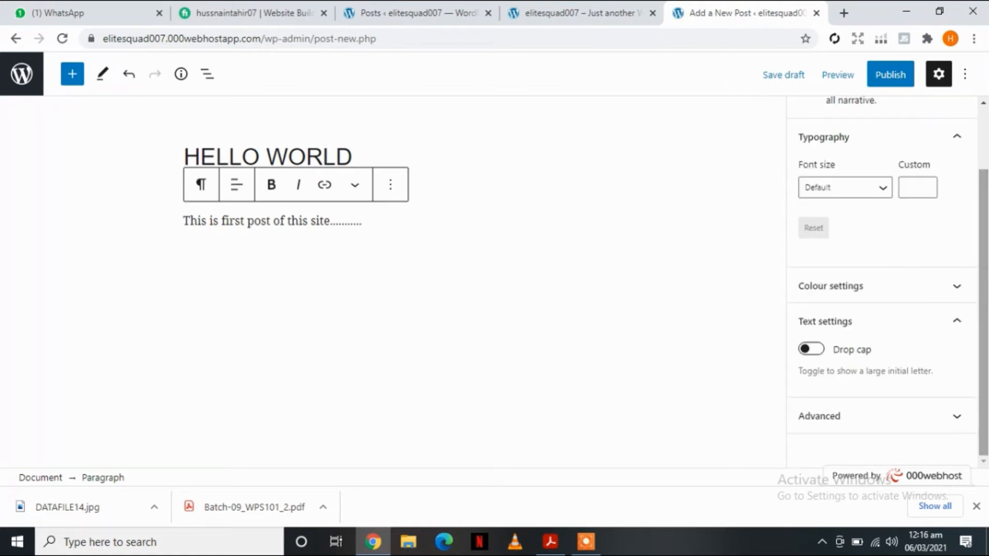
Assign the HELLO WORLD post to the BLOG category in the post settings.
scroll(986, 246, "up", 2)
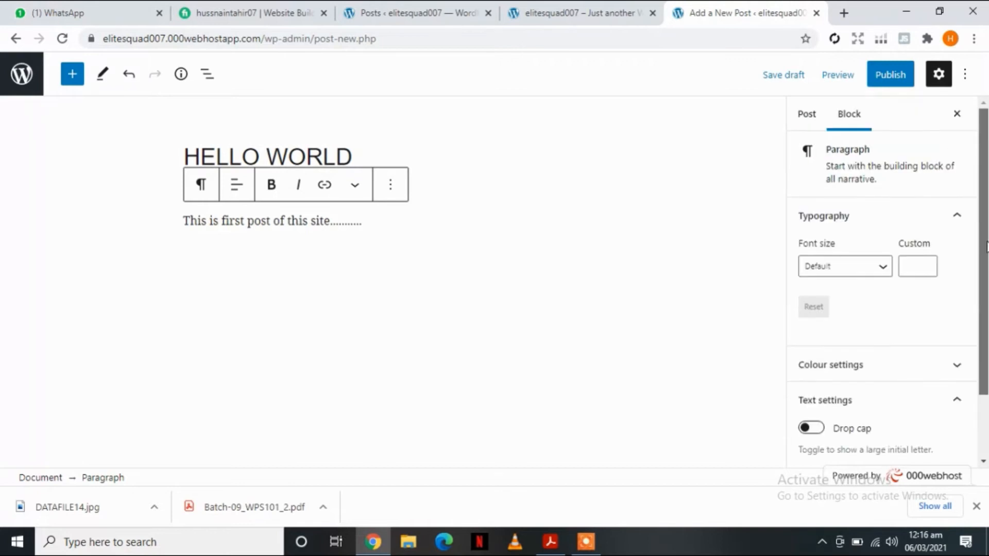
scroll(985, 240, "down", 2)
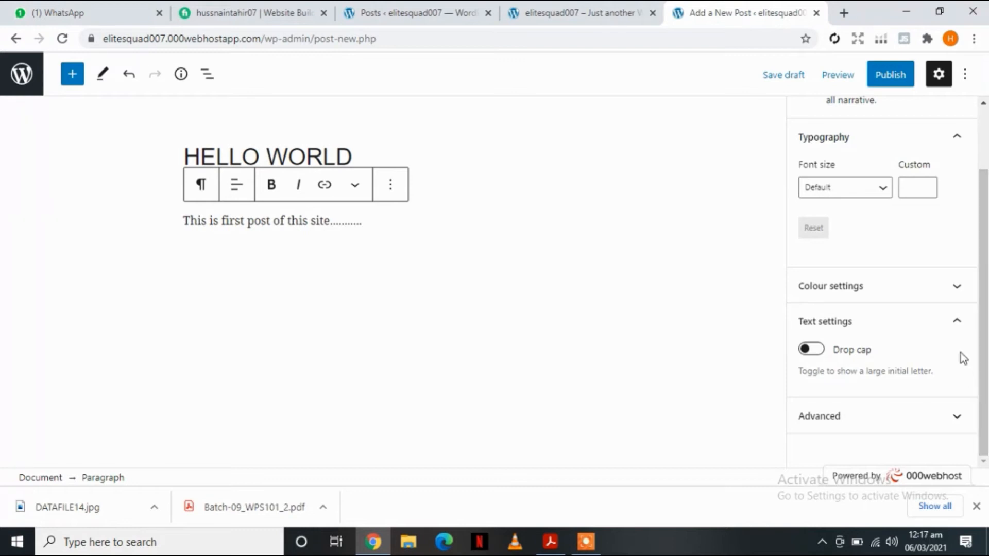
scroll(985, 272, "up", 2)
scroll(985, 272, "down", 2)
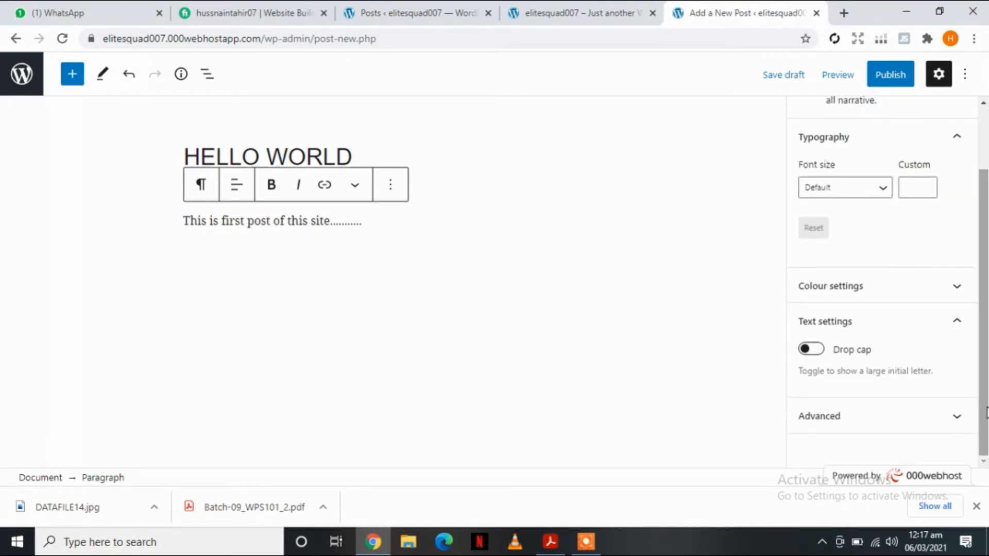
left_click(960, 416)
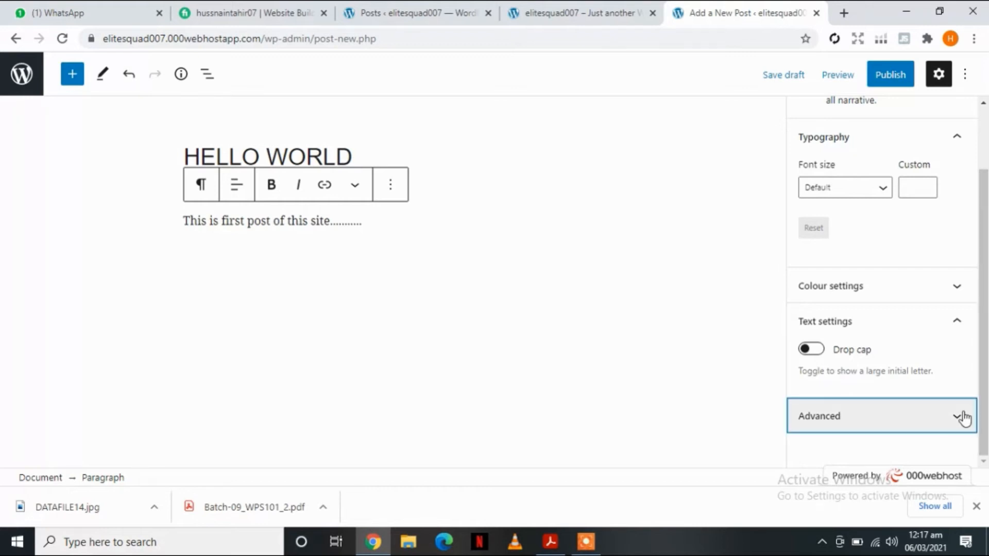
scroll(976, 340, "down", 6)
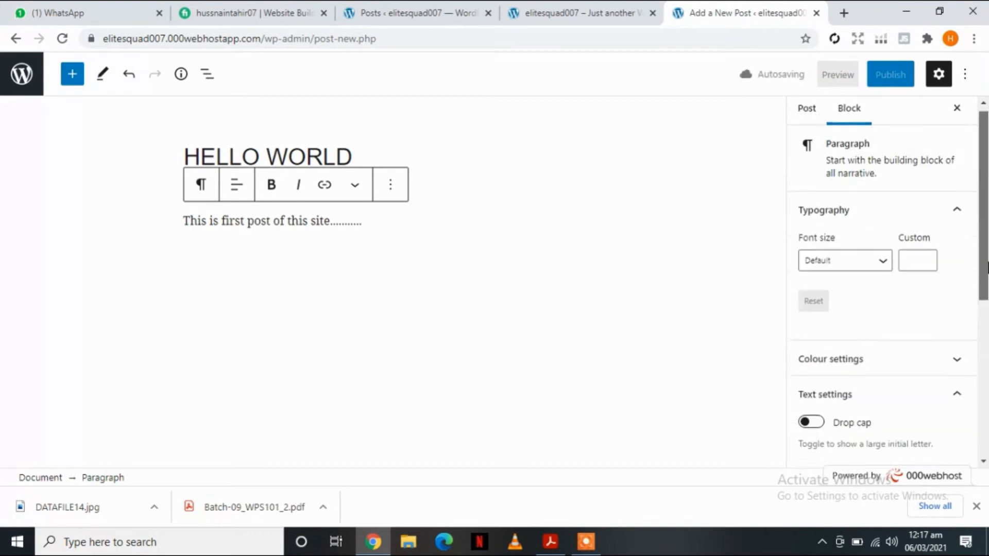
left_click(808, 115)
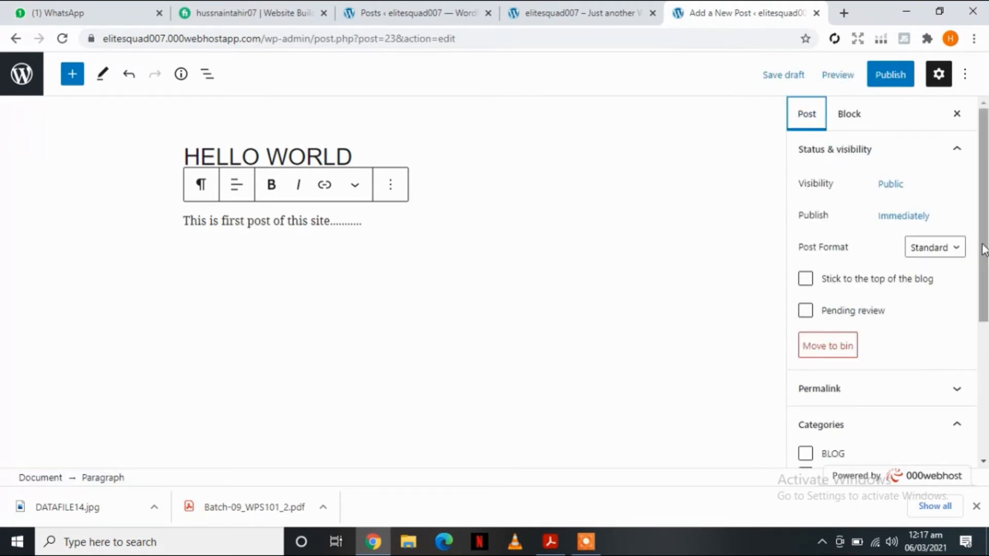
left_click_drag(982, 249, 981, 343)
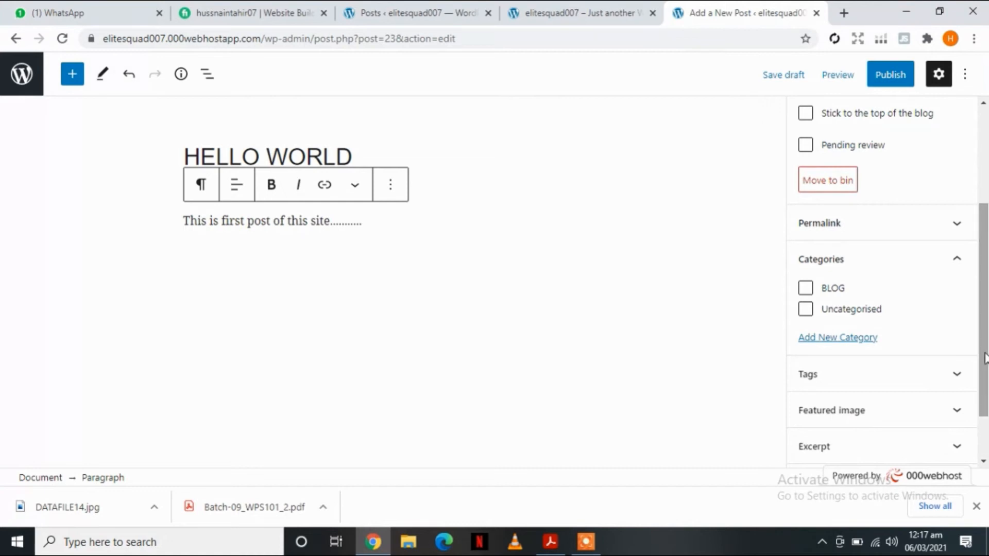
left_click(804, 289)
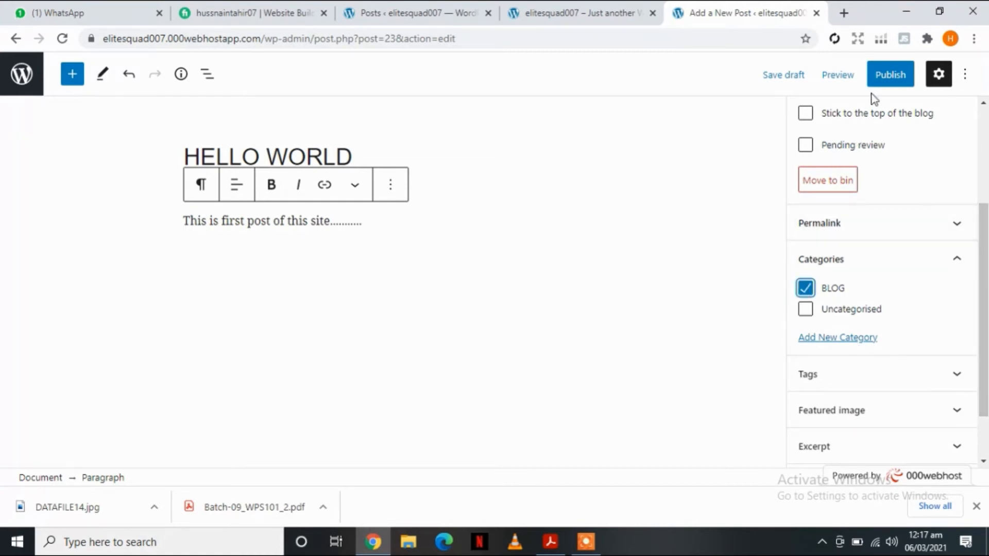
Publish the HELLO WORLD post and view it on the live site.
left_click(882, 78)
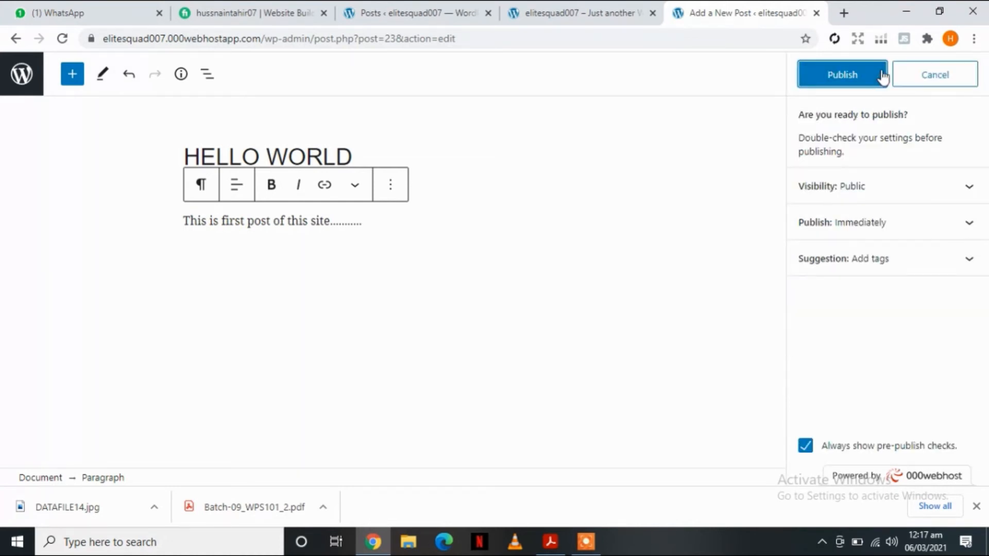
left_click(833, 81)
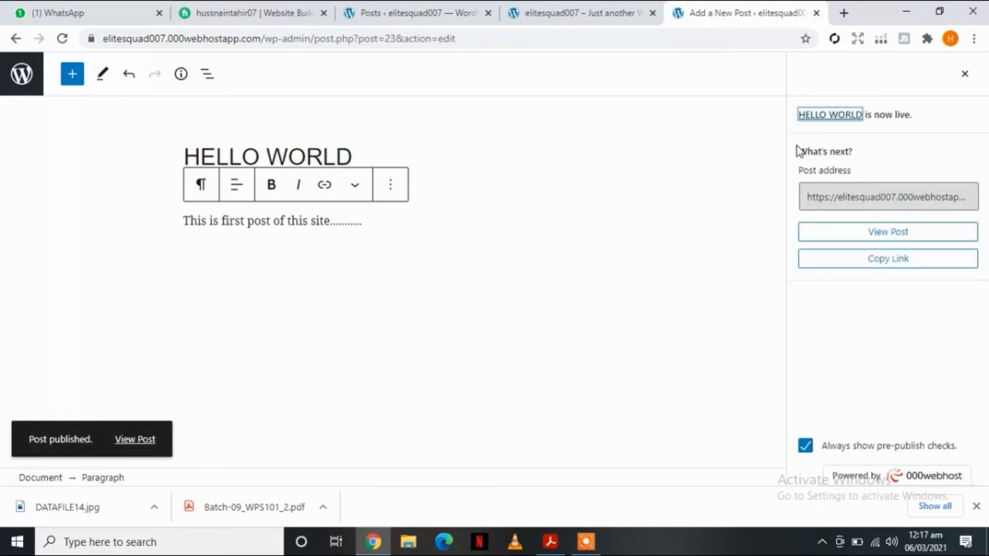
left_click(835, 238)
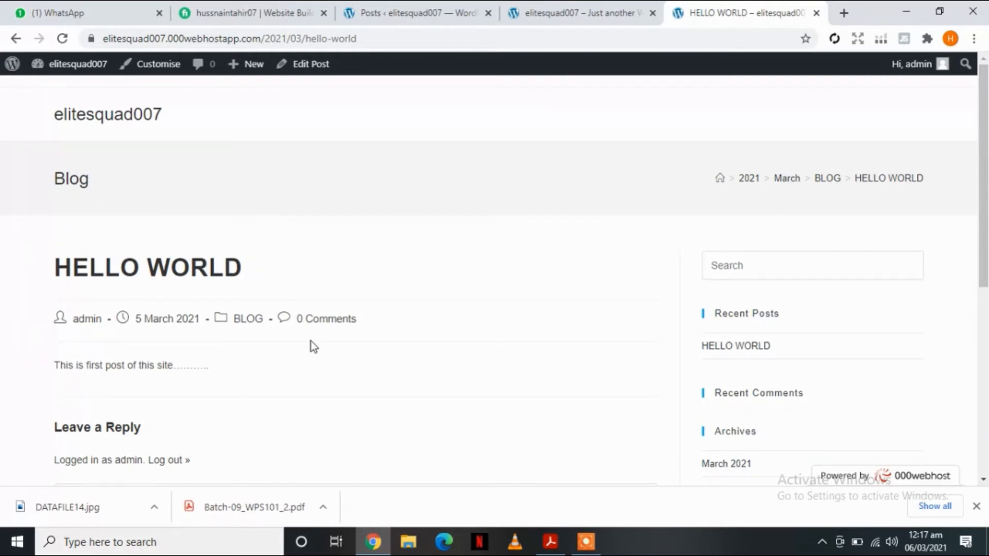
Switch to the assignment PDF in Acrobat Reader, read the Analytify plugin requirement, and return to the WordPress admin in Chrome.
left_click(414, 10)
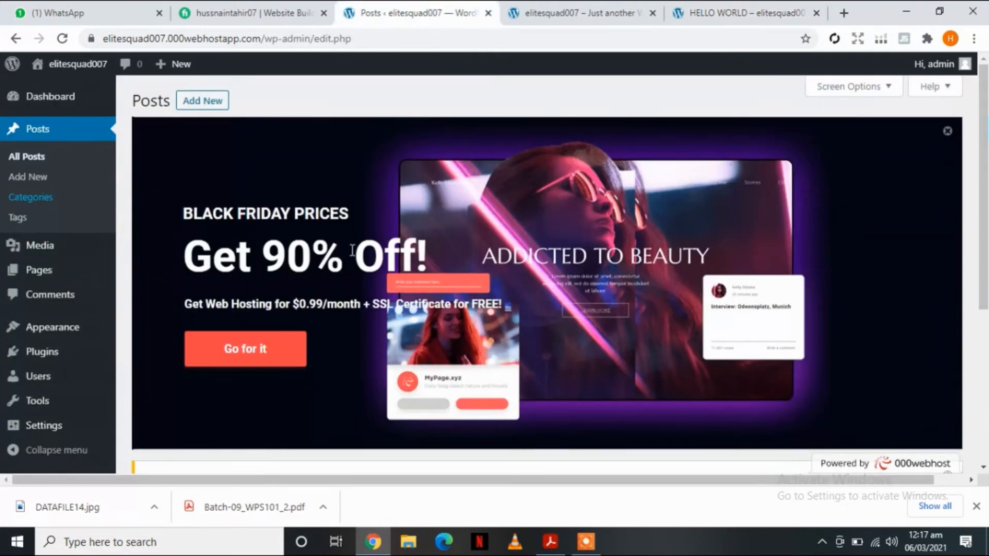
left_click(549, 543)
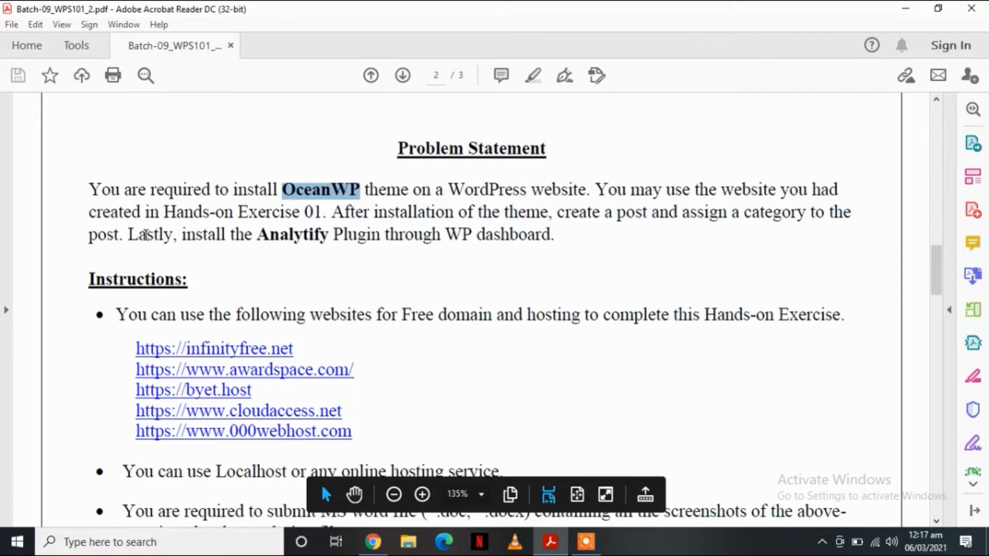
left_click_drag(129, 235, 536, 242)
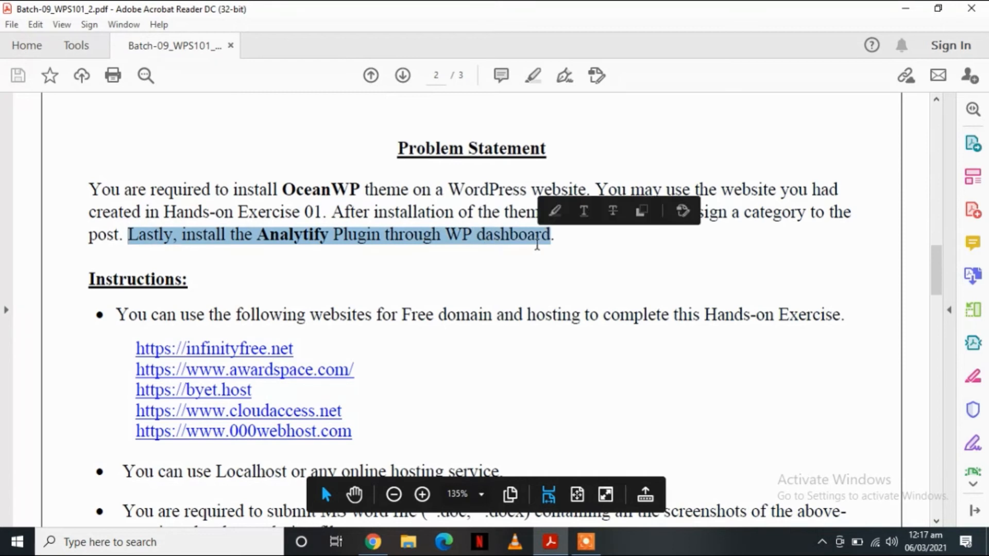
left_click(414, 272)
left_click_drag(329, 241, 260, 246)
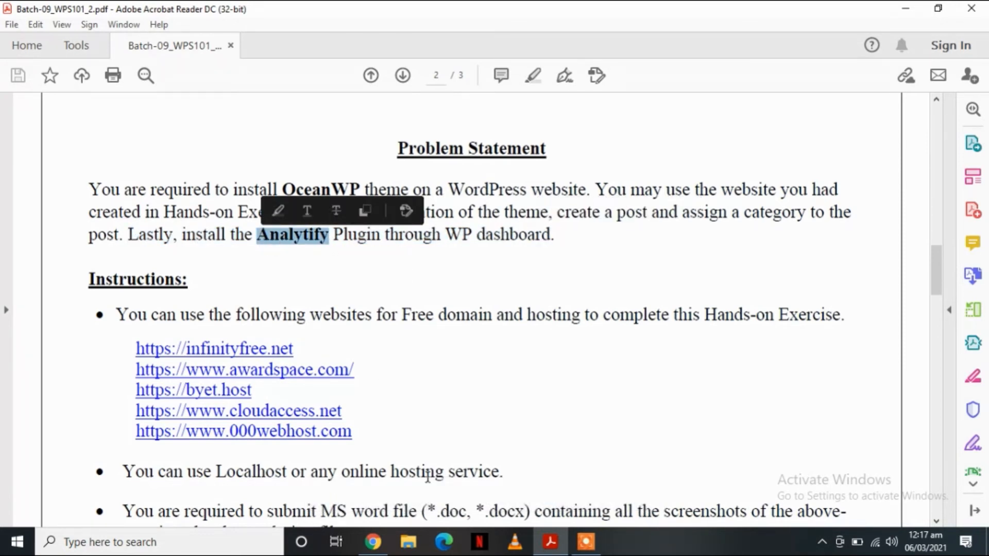
left_click(381, 545)
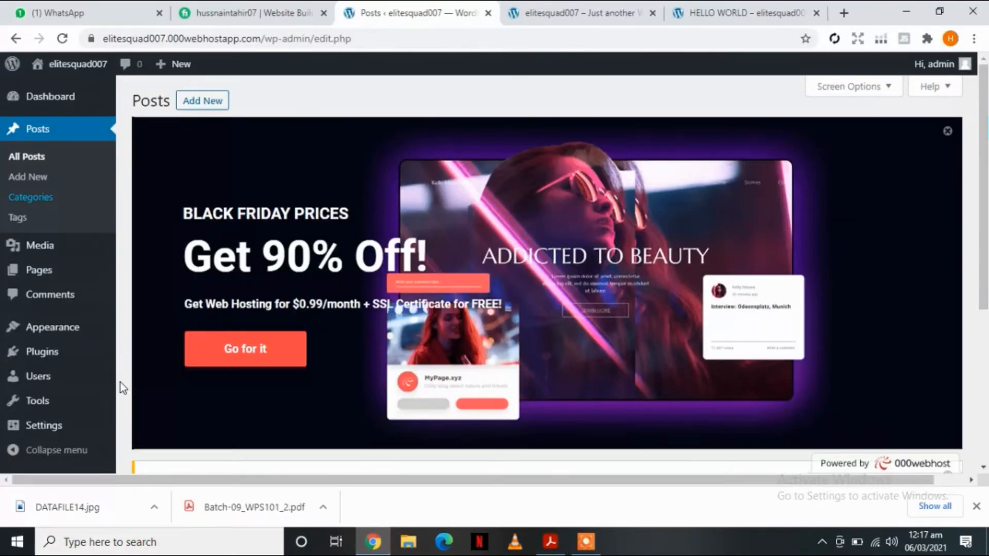
Dismiss the hosting advert on the page for adding new plugins and search for "Analytify".
mouse_move(78, 351)
left_click(145, 373)
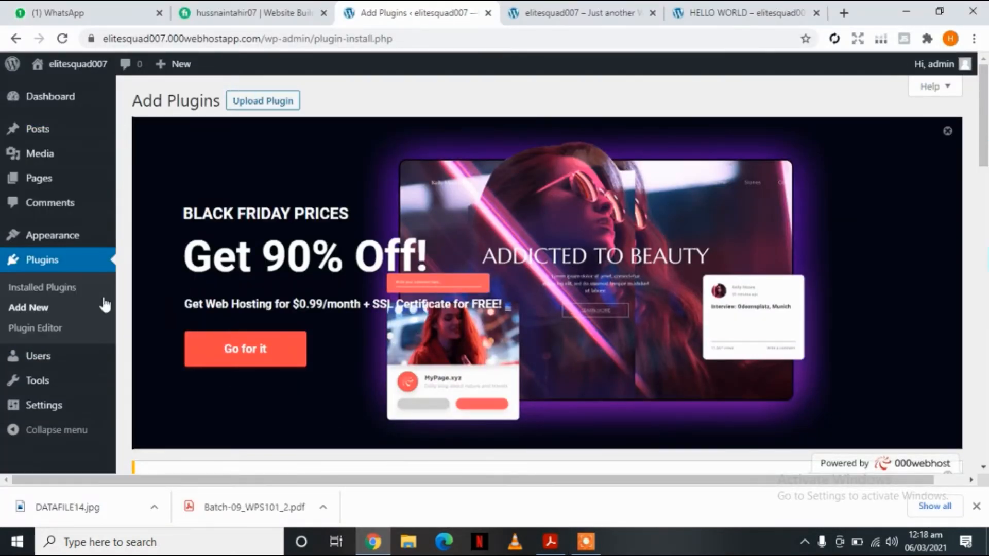
left_click(31, 310)
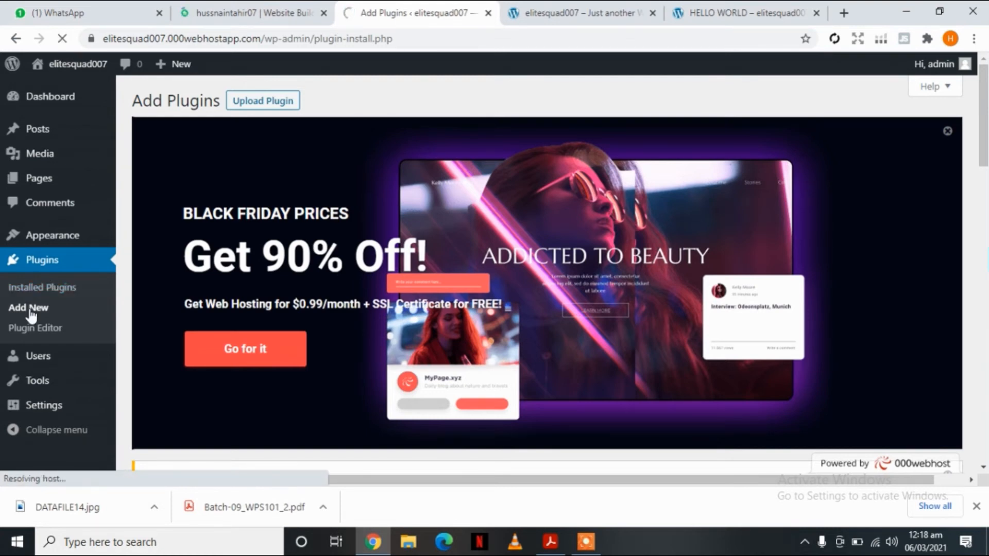
left_click(946, 131)
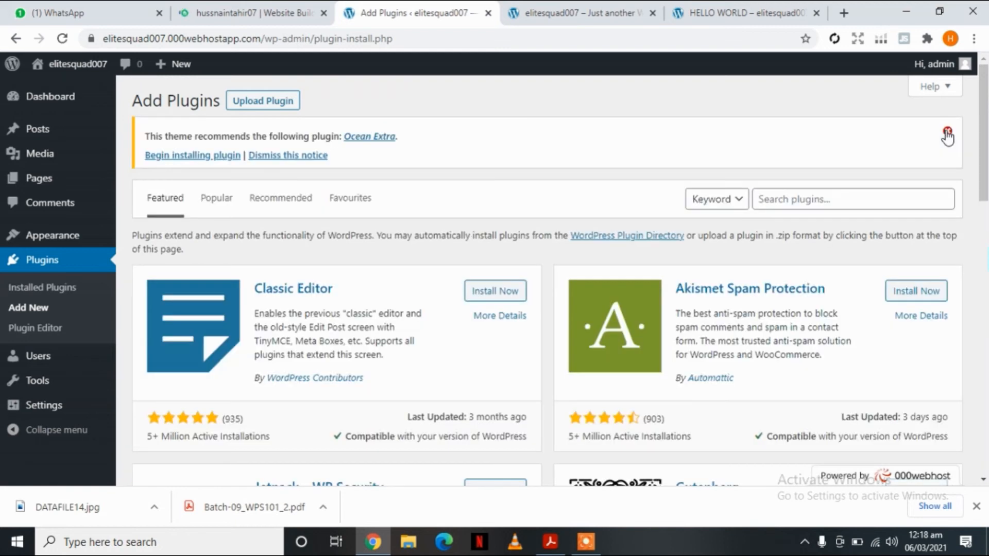
left_click(795, 199)
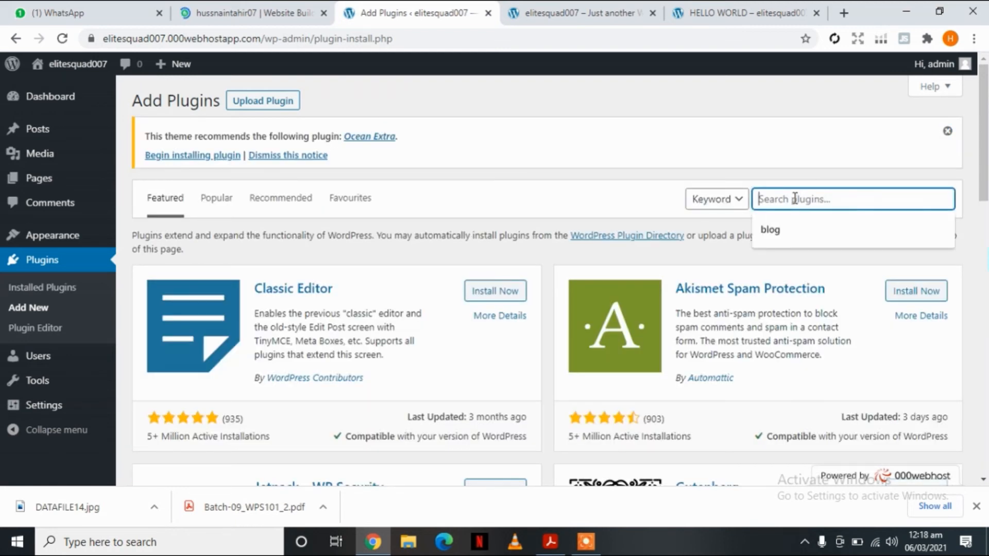
type("Analytify")
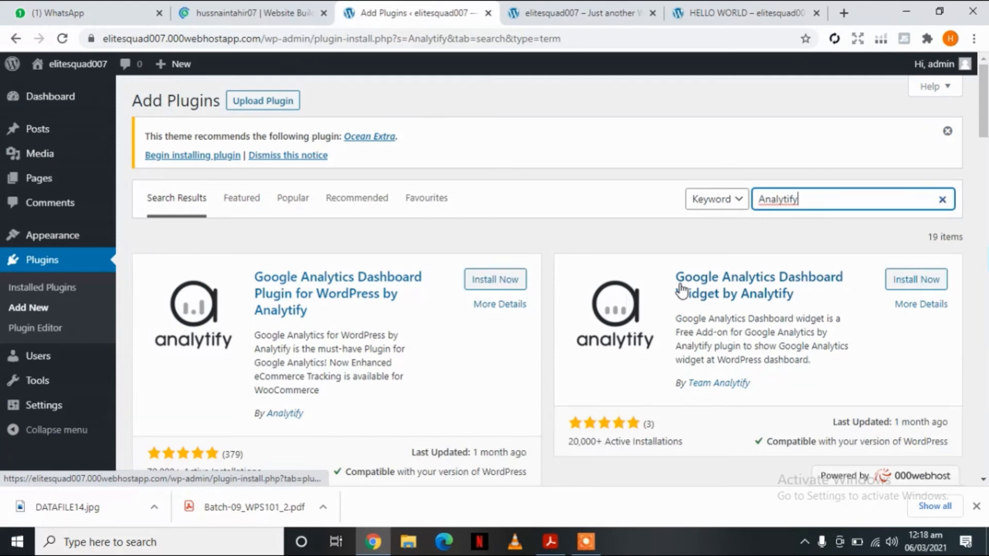
Install and activate the Google Analytics Dashboard Plugin for WordPress by Analytify.
left_click_drag(984, 117, 985, 146)
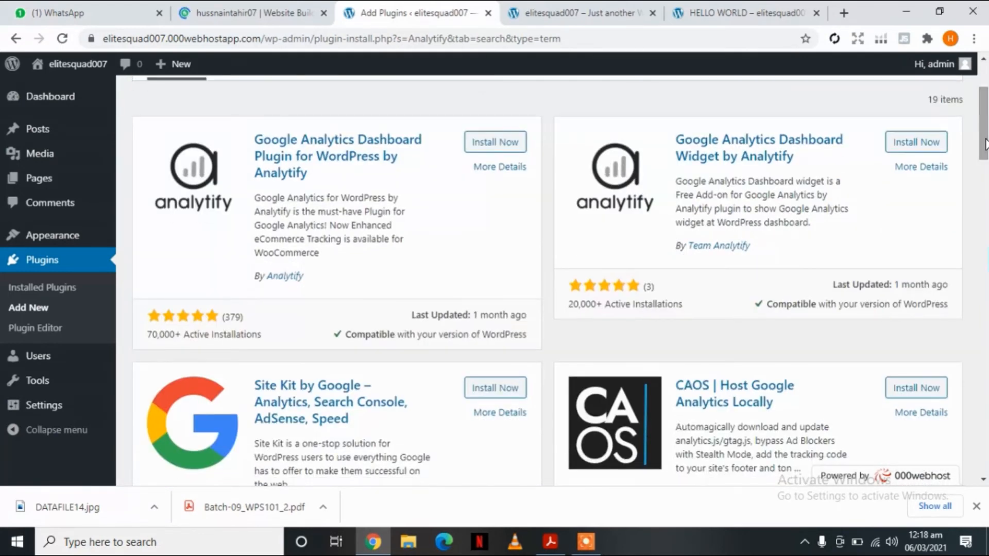
left_click(484, 145)
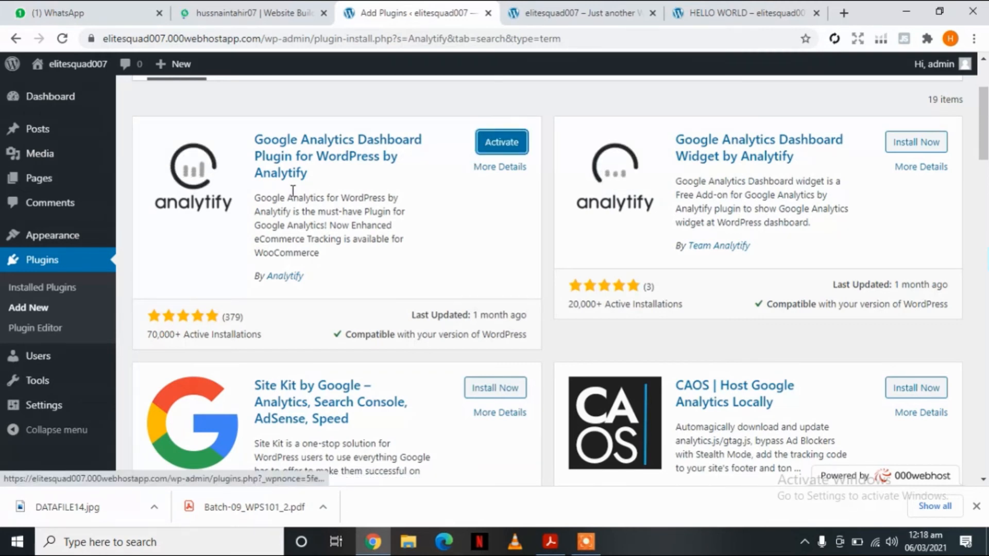
left_click_drag(258, 198, 433, 249)
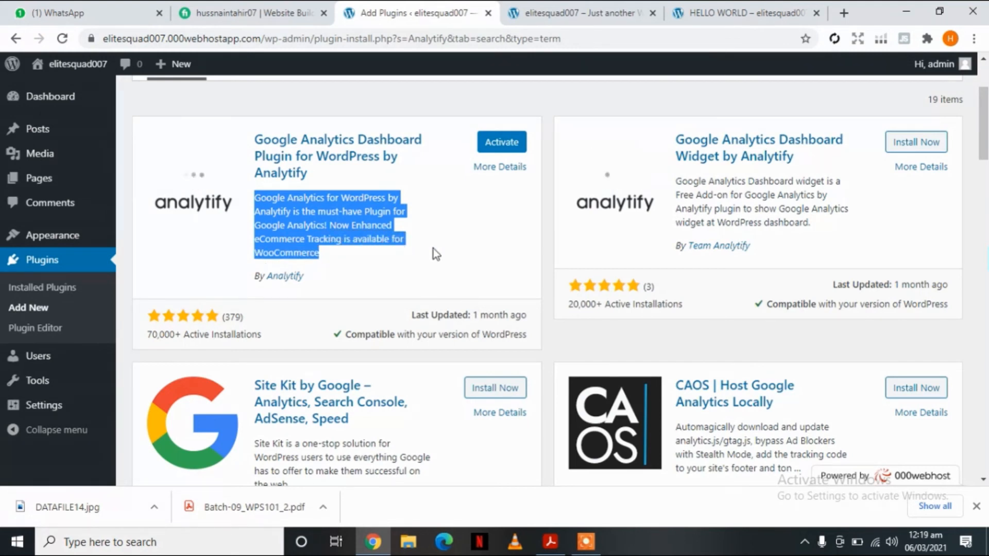
left_click(434, 248)
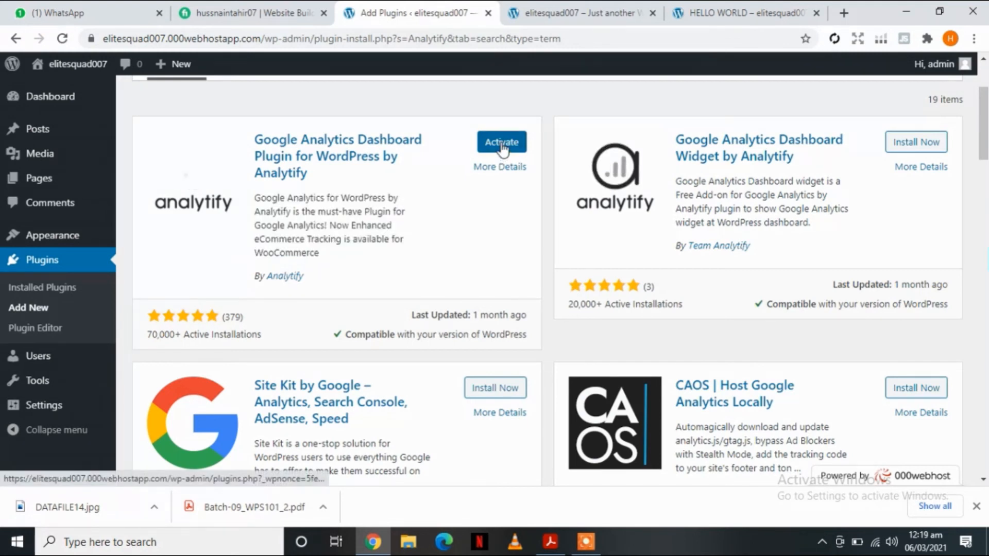
left_click(502, 144)
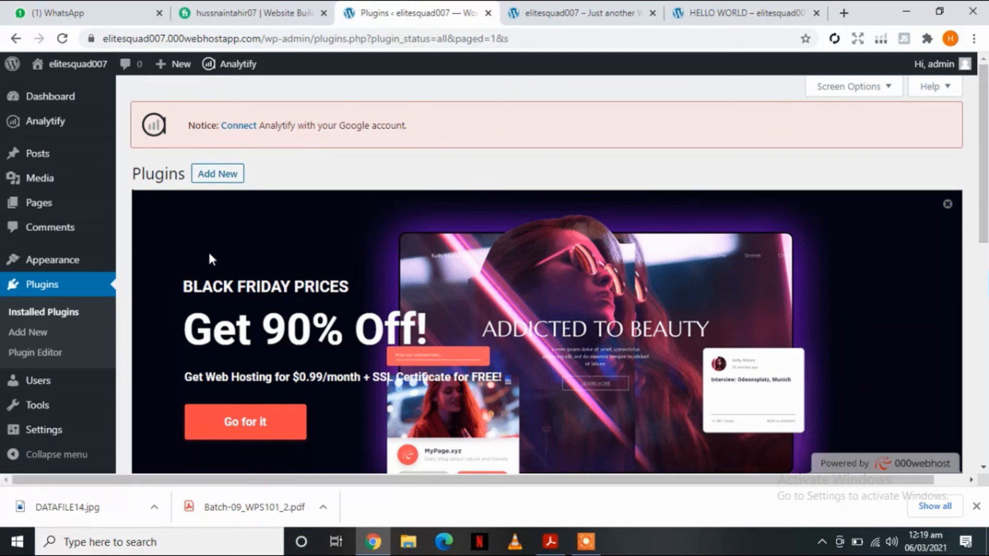
Review the published HELLO WORLD post on the live site, down to its comment form and sidebar.
left_click(724, 15)
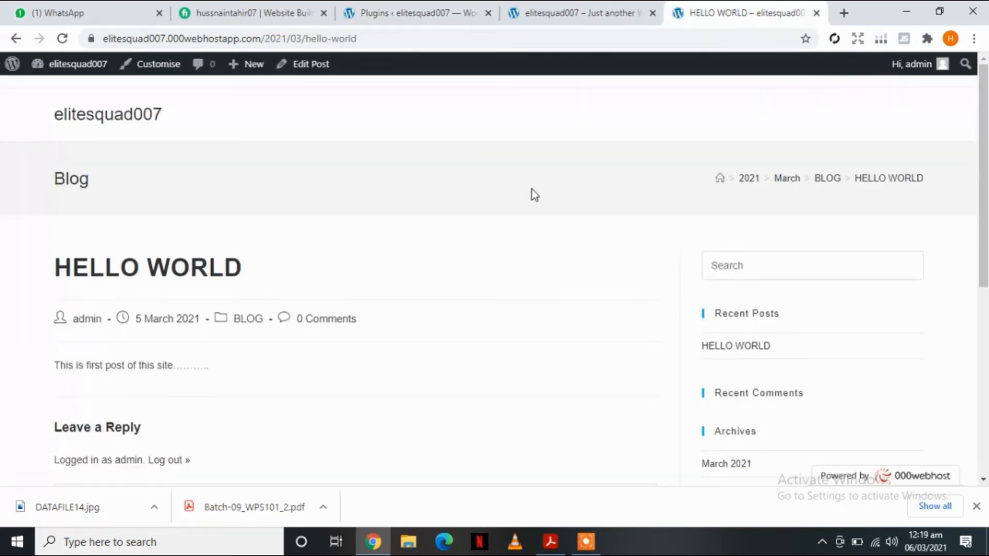
scroll(824, 186, "down", 5)
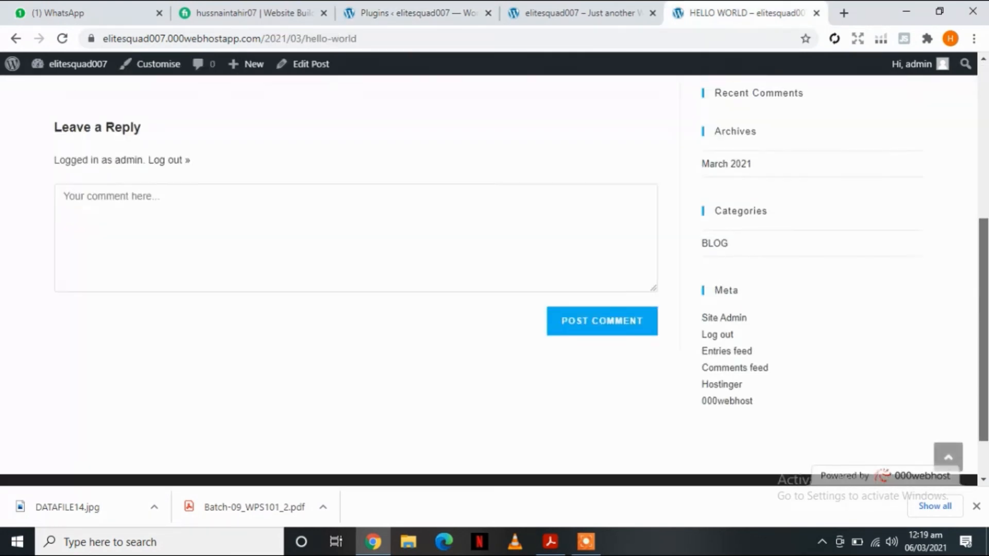
scroll(495, 278, "up", 6)
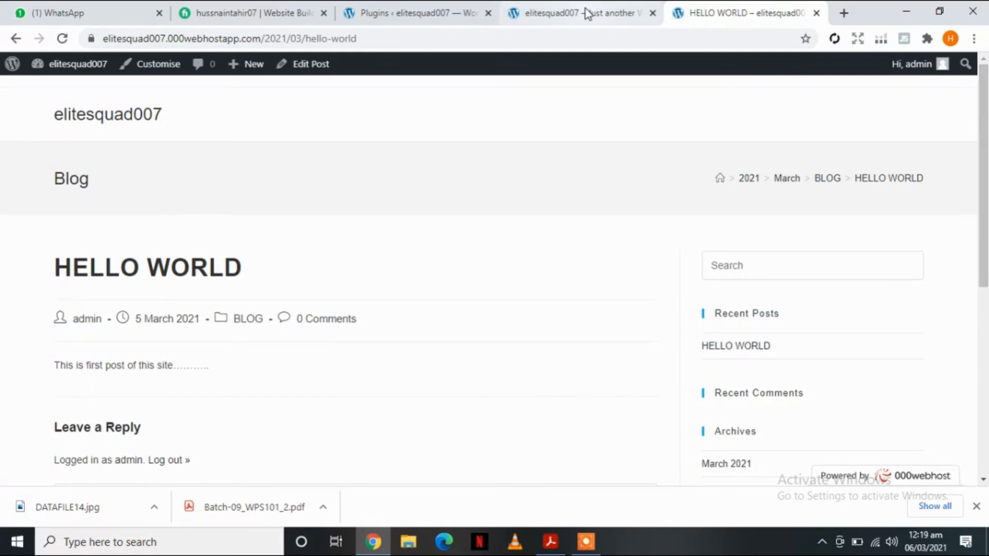
Dismiss the hosting advert on the installed plugins page and check the Analytify entry in the list.
left_click(448, 8)
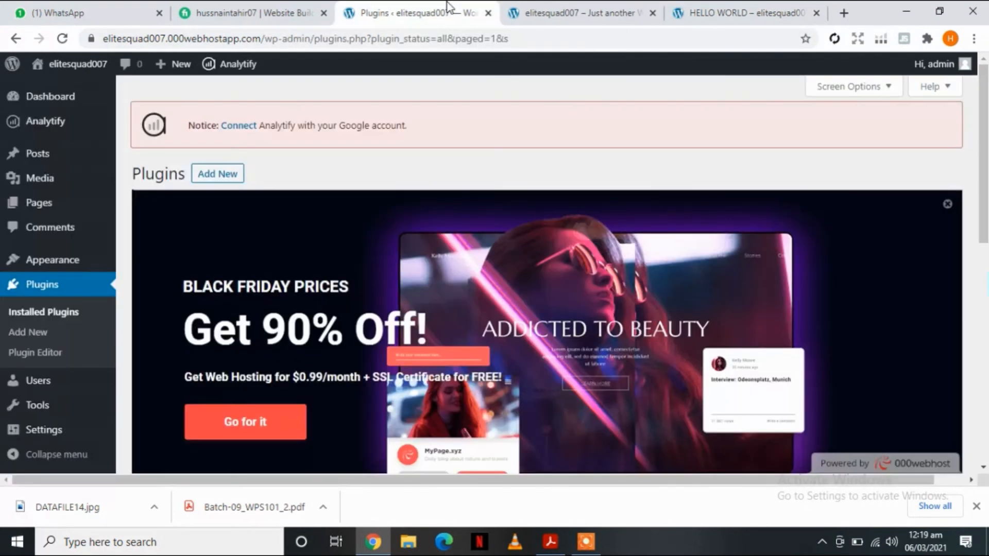
left_click(19, 311)
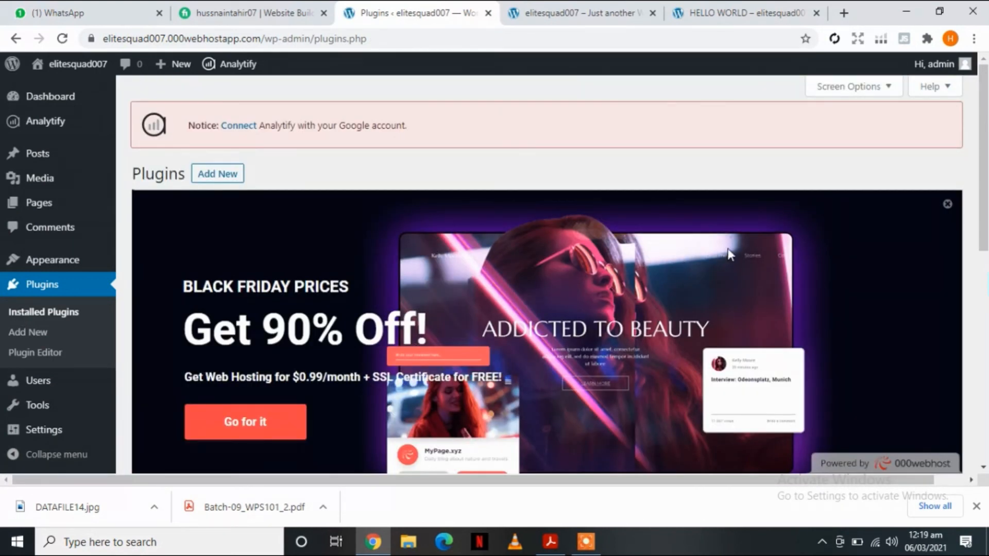
left_click(948, 205)
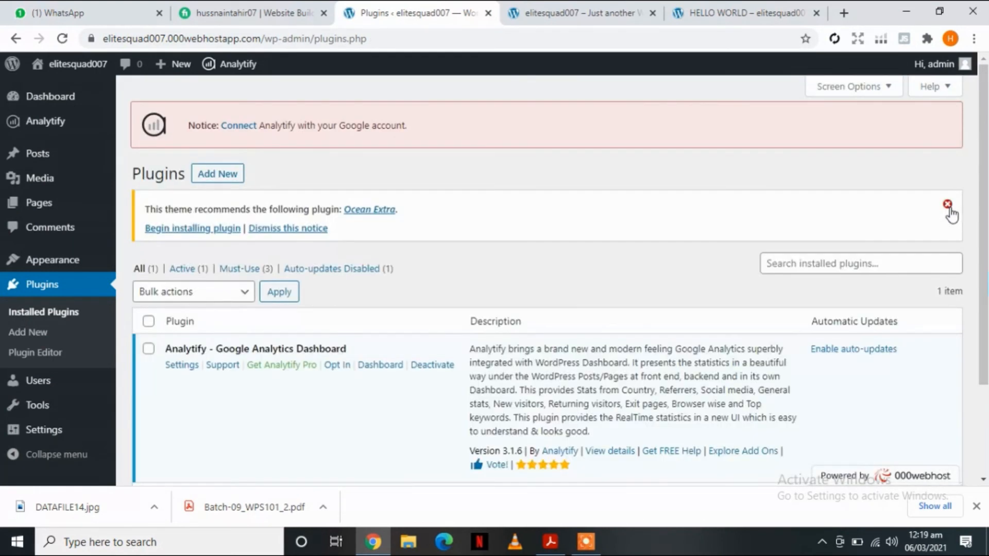
scroll(981, 222, "down", 2)
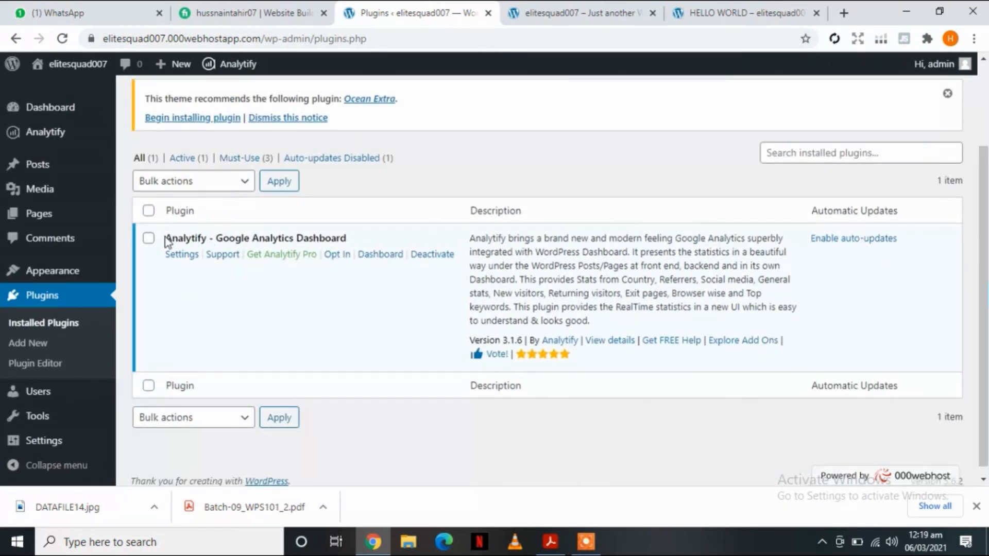
left_click_drag(171, 234, 349, 240)
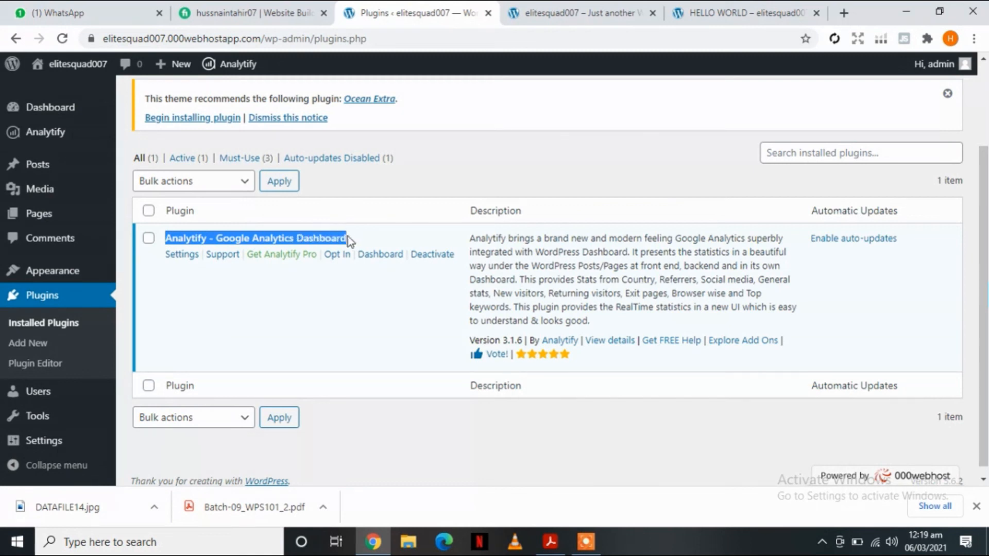
left_click(363, 438)
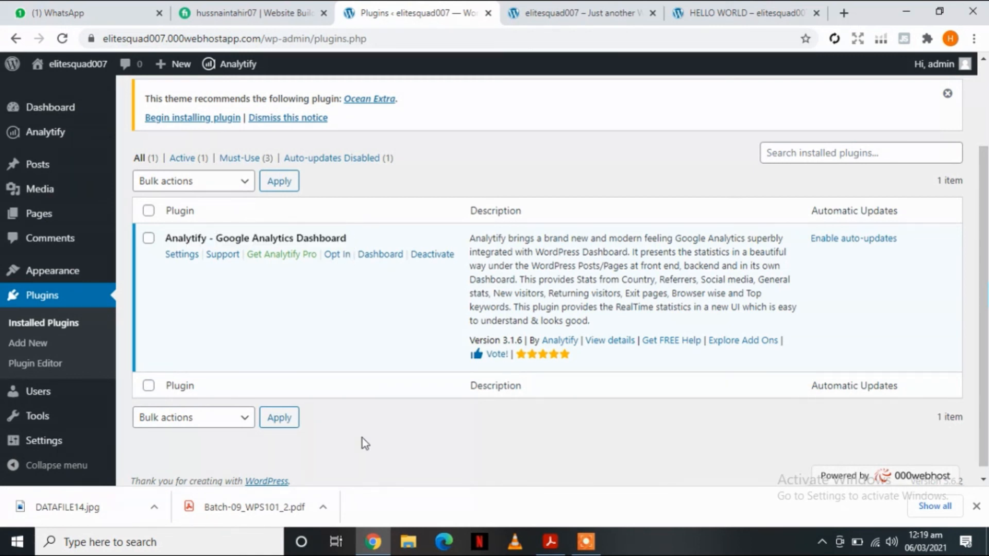